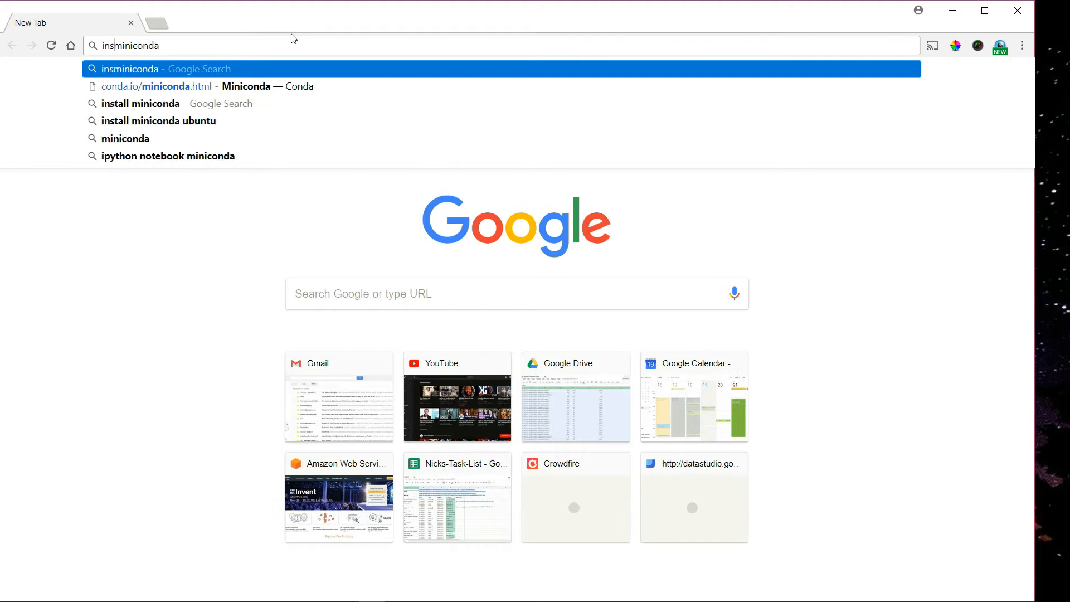
Search the web for how to install Miniconda on Windows.
{"action": "type", "text": "ll"}
{"action": "key", "text": "End"}
{"action": "type", "text": "windows"}
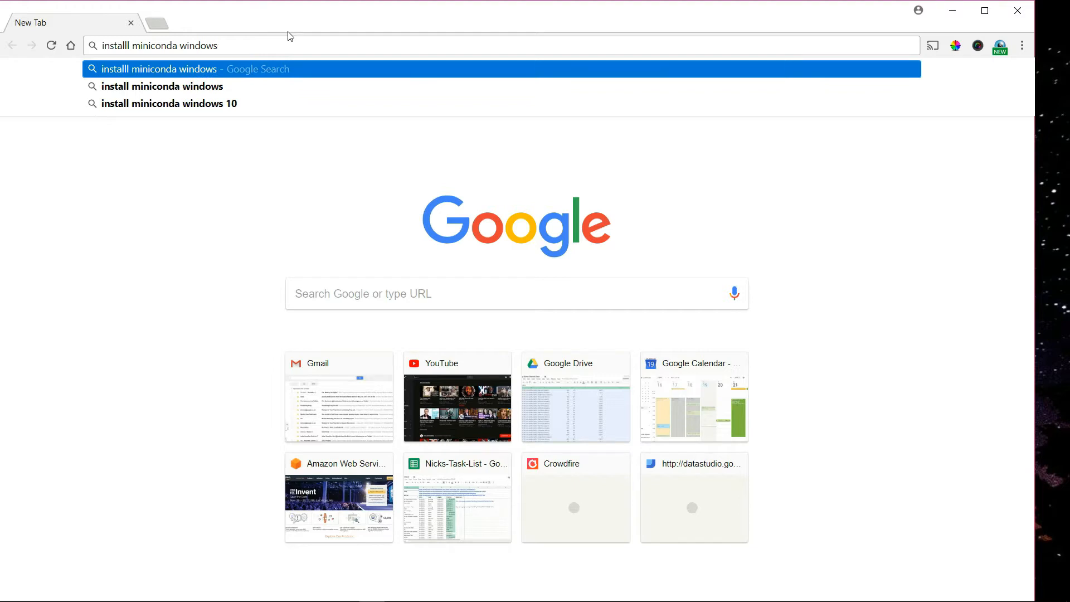
{"action": "key", "text": "Return"}
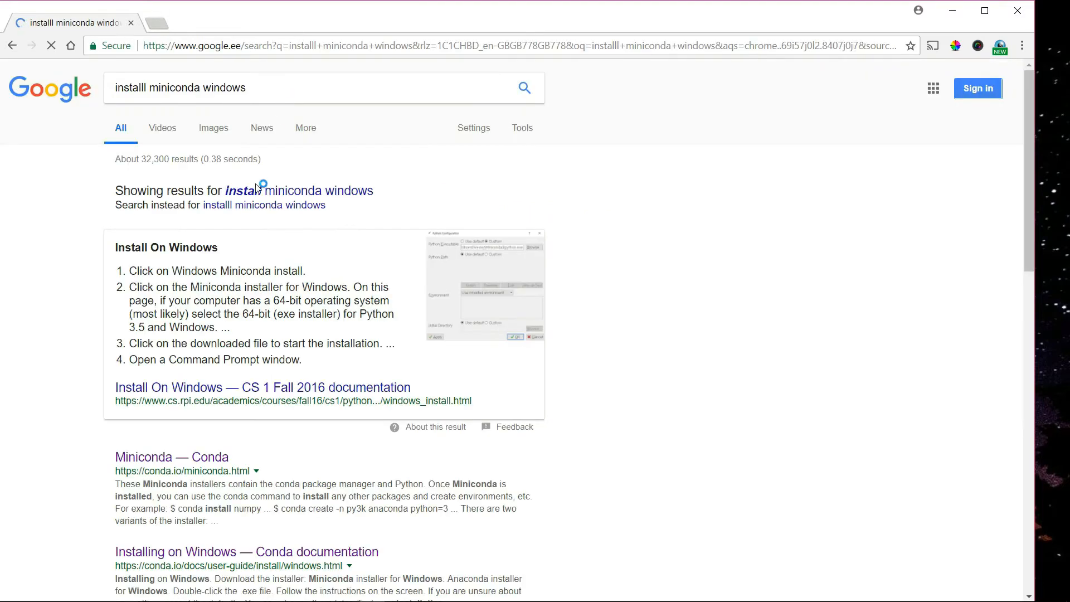
Reach the Miniconda page through Conda's Installing on Windows guide and download the Python 3.6 64-bit exe installer for Windows.
{"action": "scroll", "coordinate": [284, 333], "scroll_direction": "down", "scroll_amount": 3}
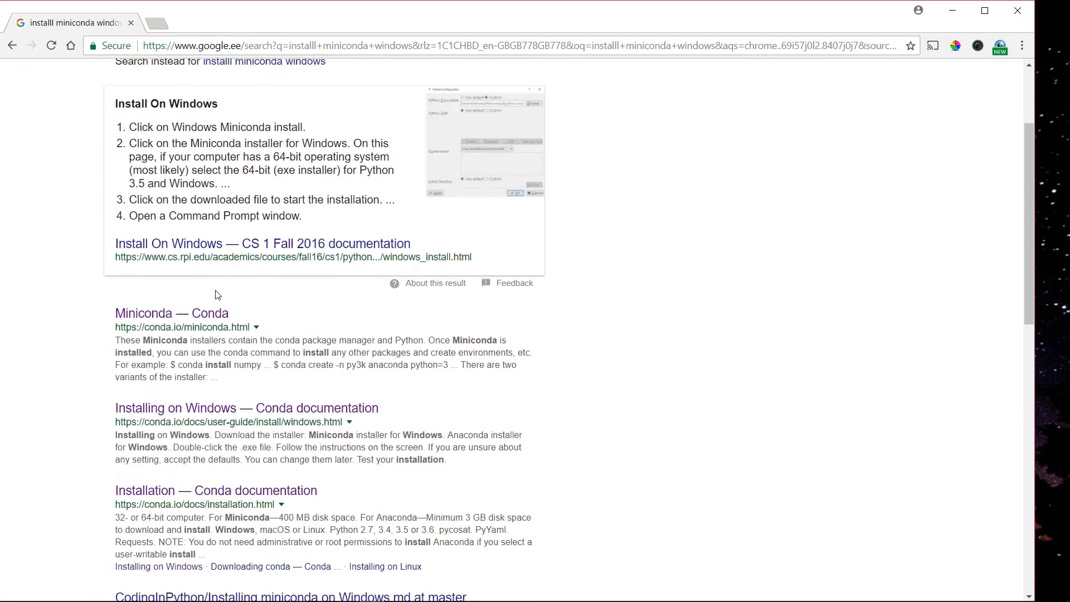
{"action": "left_click", "coordinate": [217, 408]}
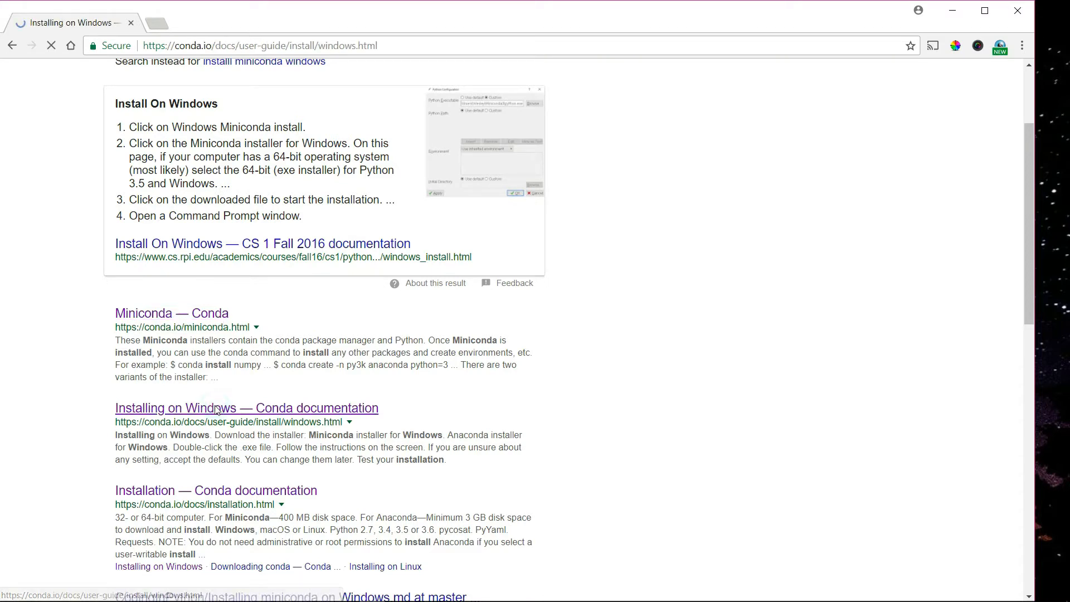
{"action": "left_click", "coordinate": [328, 207]}
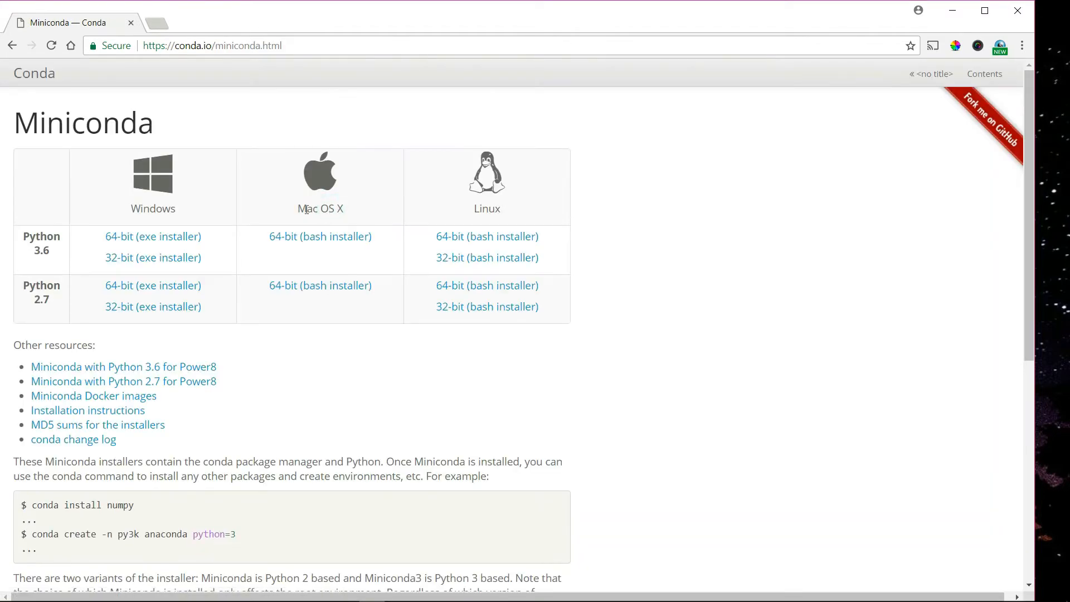
{"action": "left_click", "coordinate": [191, 237]}
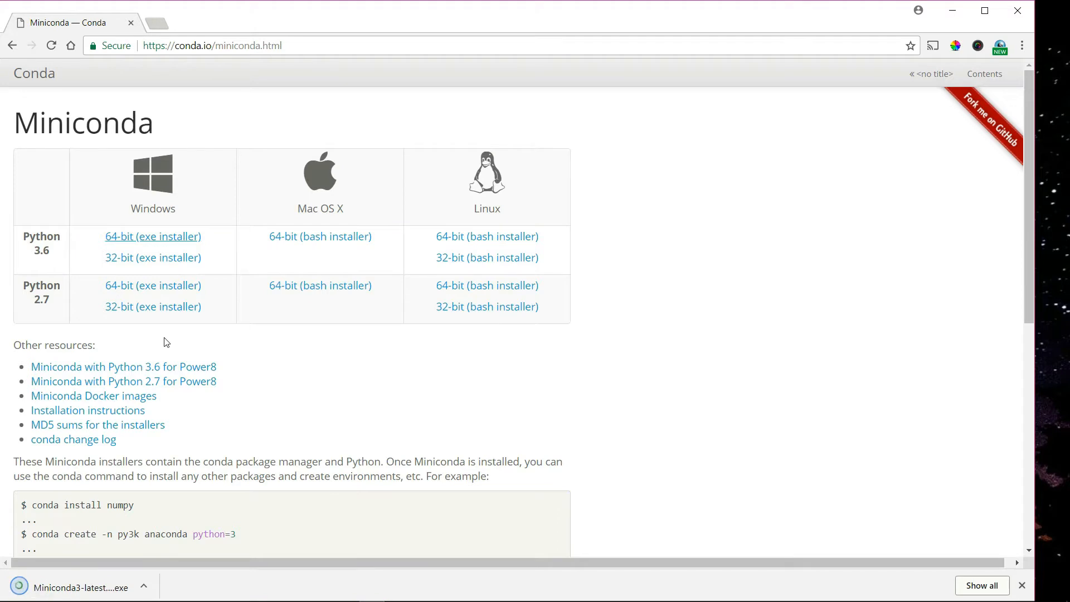
Run the downloaded Miniconda3 setup, accepting the license and installing for Just Me in the default folder with default options.
{"action": "left_click", "coordinate": [113, 592]}
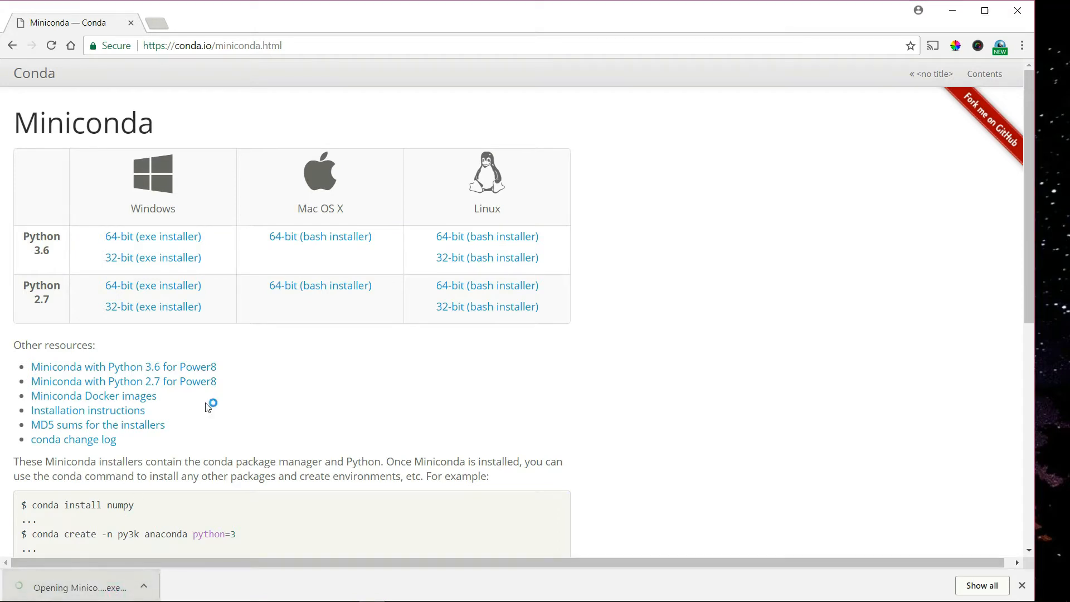
{"action": "left_click", "coordinate": [604, 417]}
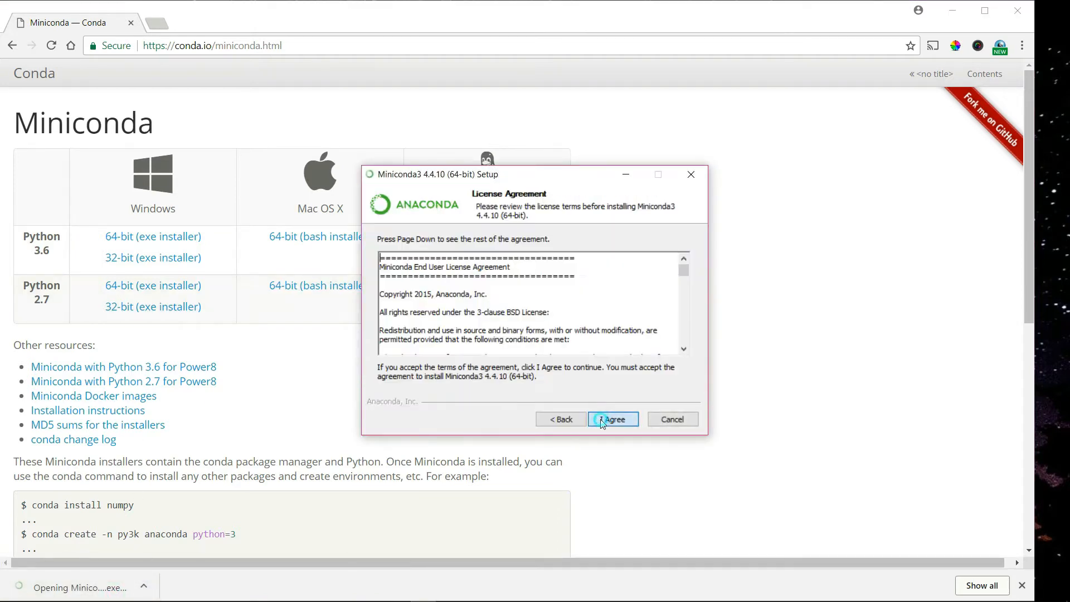
{"action": "left_click", "coordinate": [603, 421]}
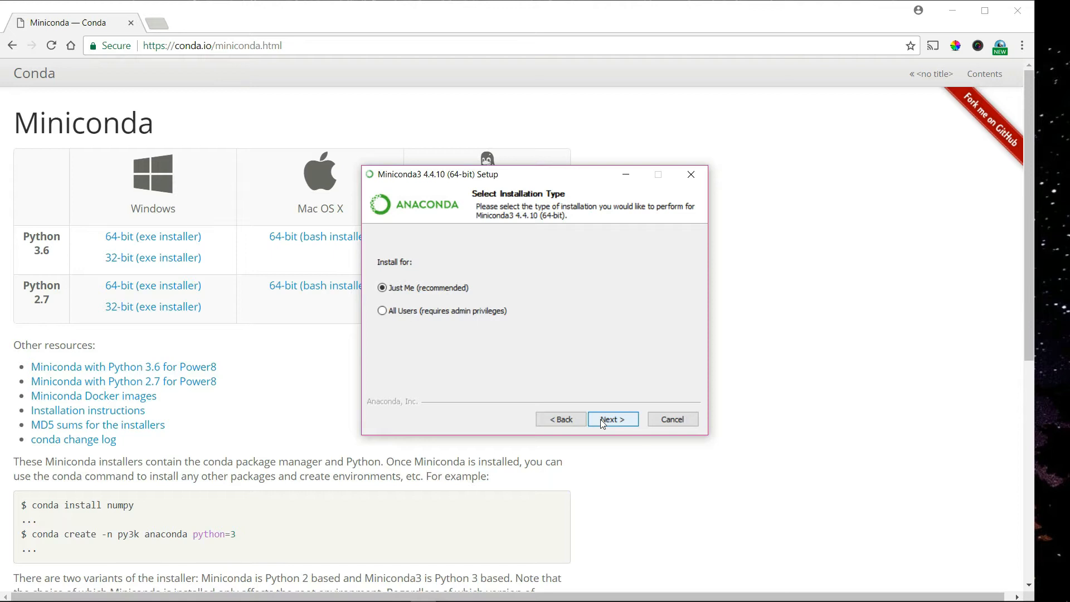
{"action": "left_click", "coordinate": [600, 419]}
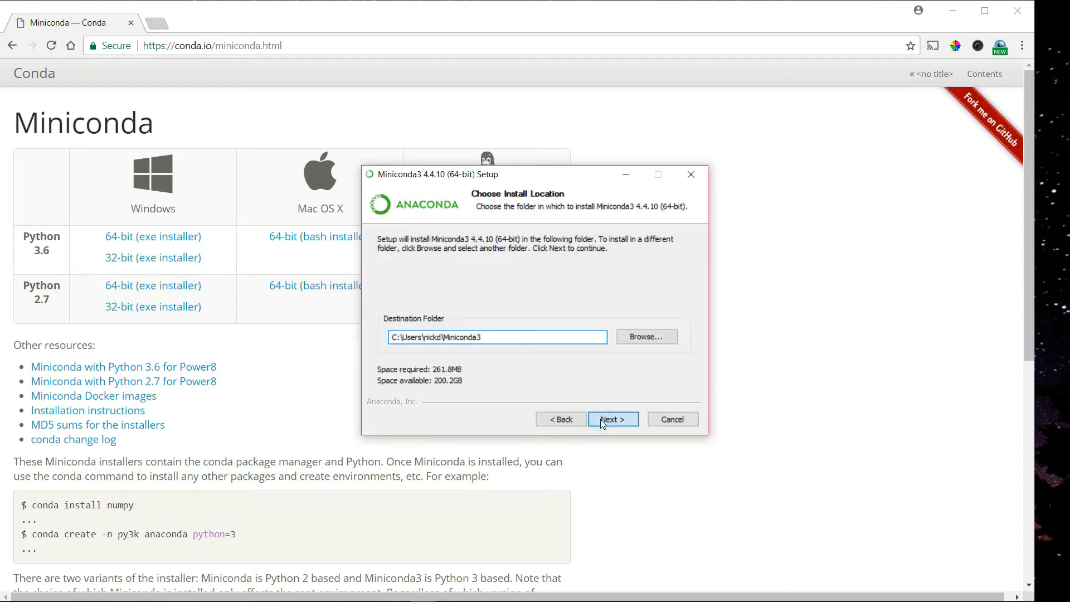
{"action": "left_click", "coordinate": [601, 419]}
{"action": "left_click", "coordinate": [600, 419]}
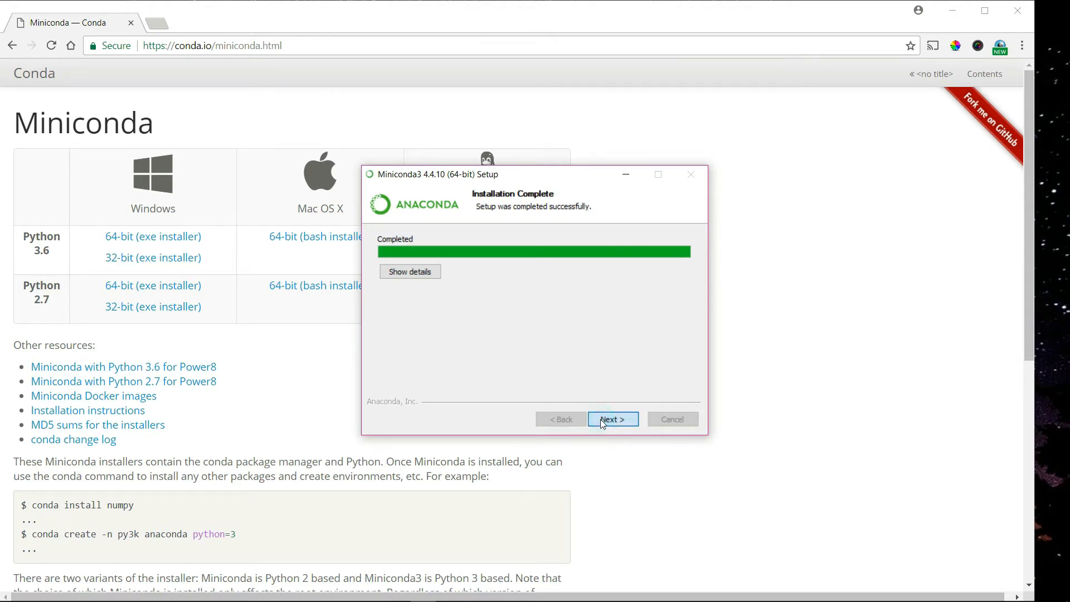
{"action": "left_click", "coordinate": [601, 419]}
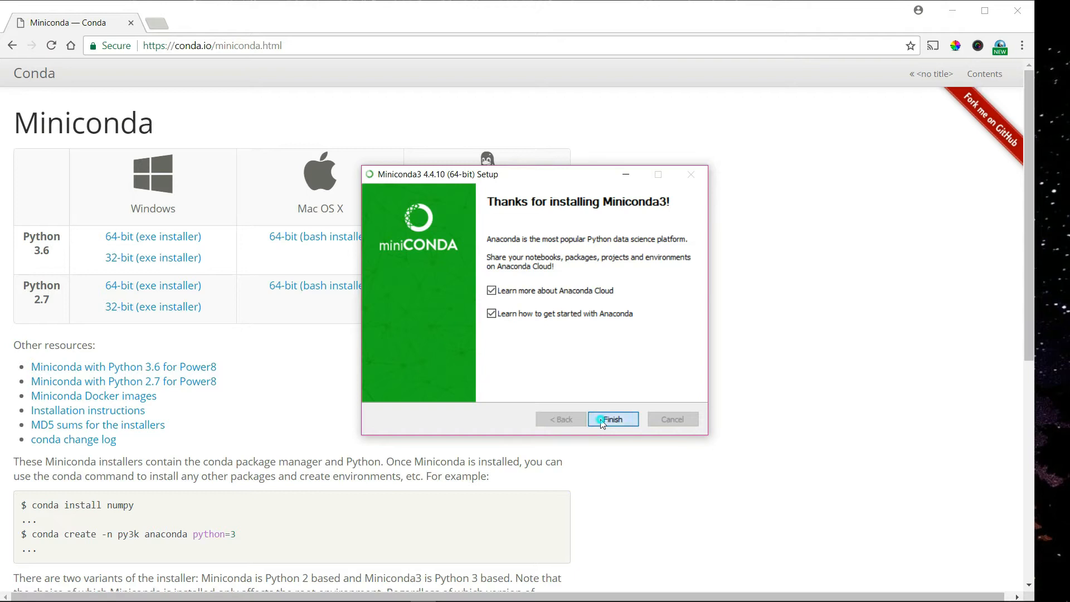
{"action": "left_click", "coordinate": [602, 419]}
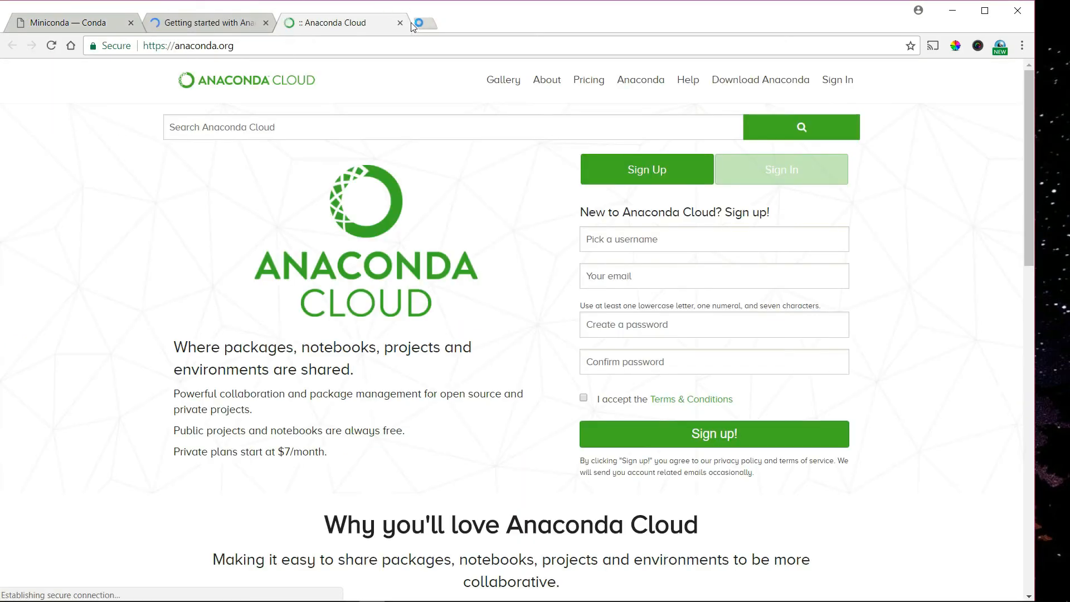
Close the Anaconda Cloud page and view the Start menu illustration in the Getting started with Anaconda guide.
{"action": "left_click", "coordinate": [401, 23]}
{"action": "scroll", "coordinate": [371, 308], "scroll_direction": "down", "scroll_amount": 8}
{"action": "left_click", "coordinate": [370, 307]}
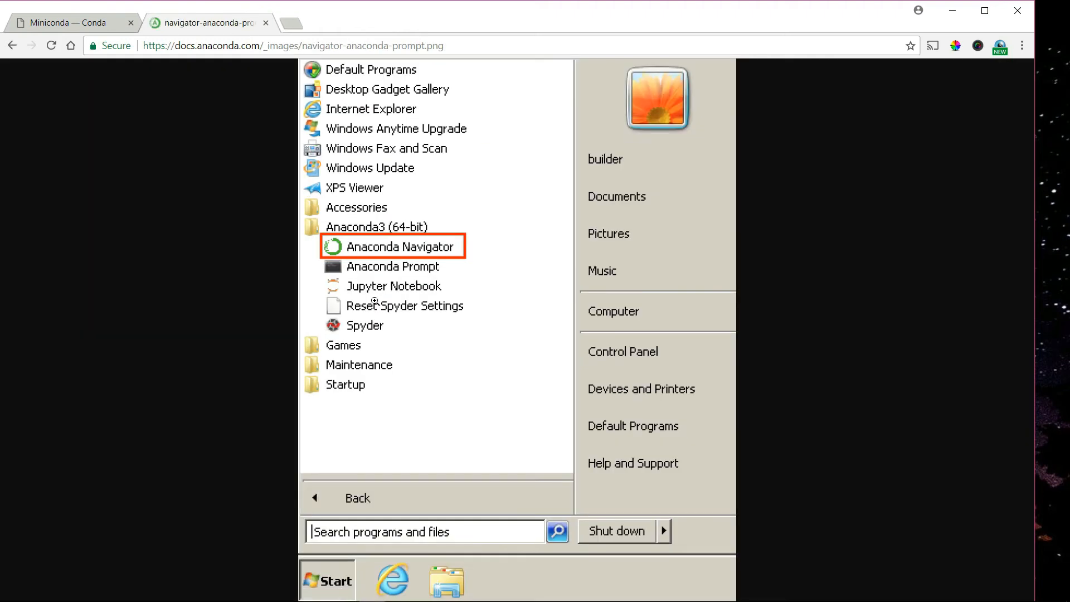
{"action": "left_click", "coordinate": [274, 314]}
{"action": "key", "text": "alt+Left"}
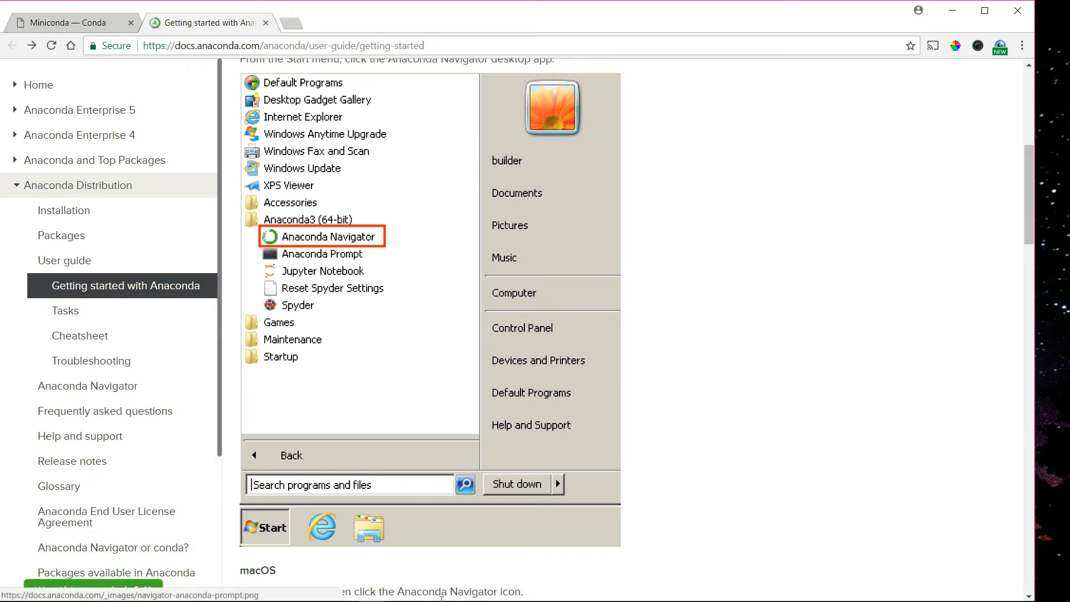
Open the Anaconda Prompt from the Windows search and start the Python interpreter in it.
{"action": "mouse_move", "coordinate": [448, 601]}
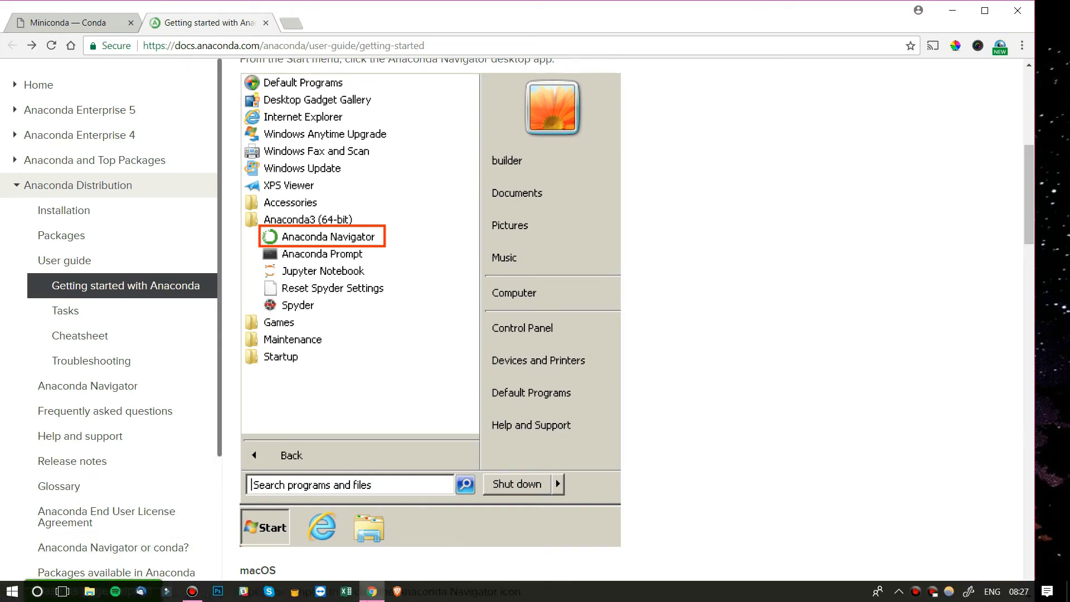
{"action": "left_click", "coordinate": [38, 591]}
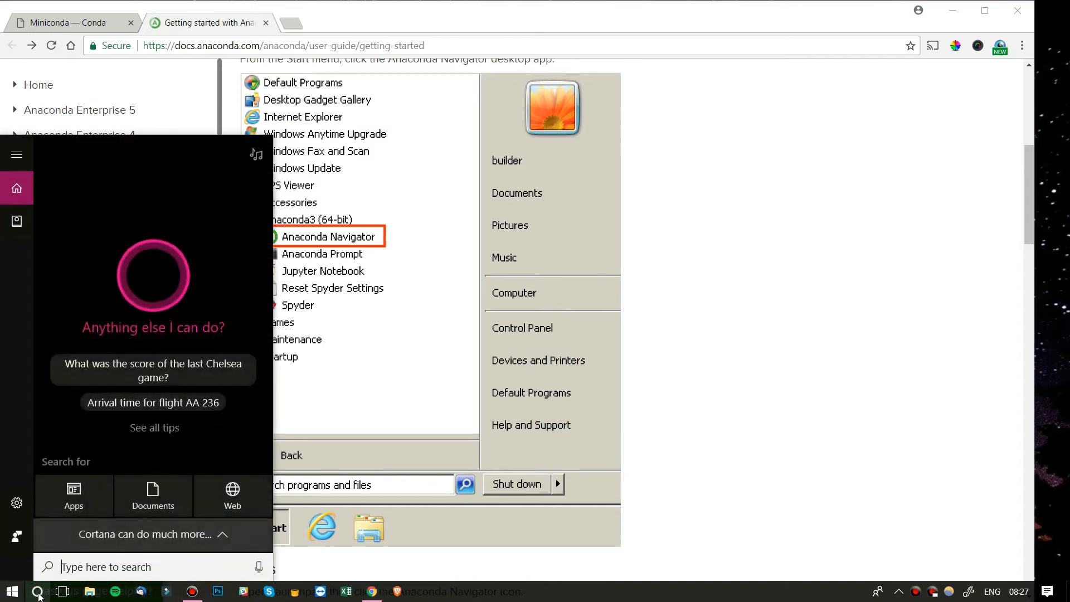
{"action": "type", "text": "anacon"}
{"action": "key", "text": "Return"}
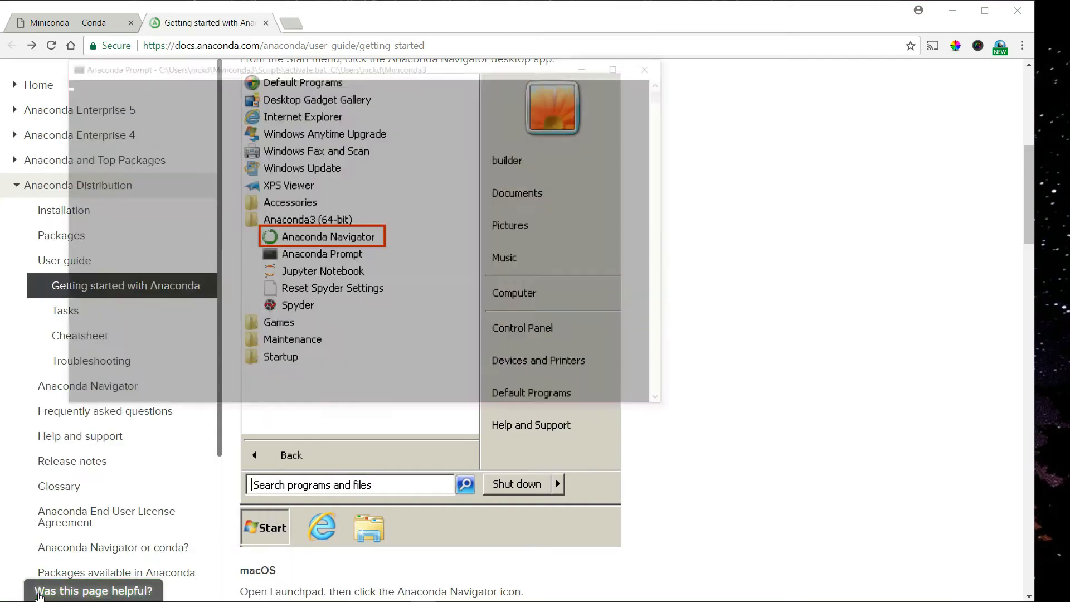
{"action": "type", "text": "p"}
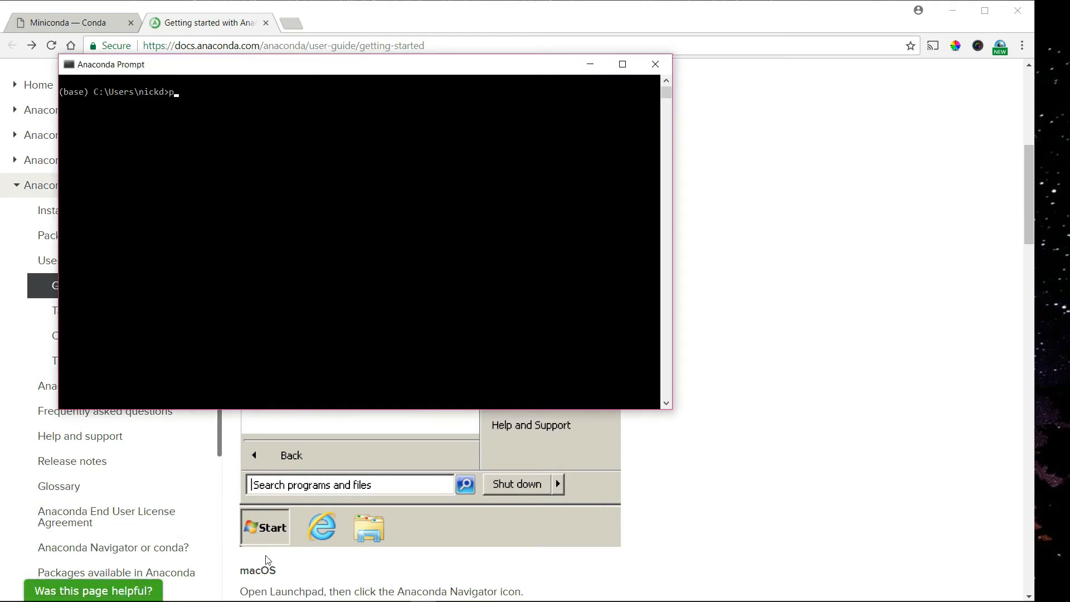
{"action": "type", "text": "ython"}
{"action": "key", "text": "Return"}
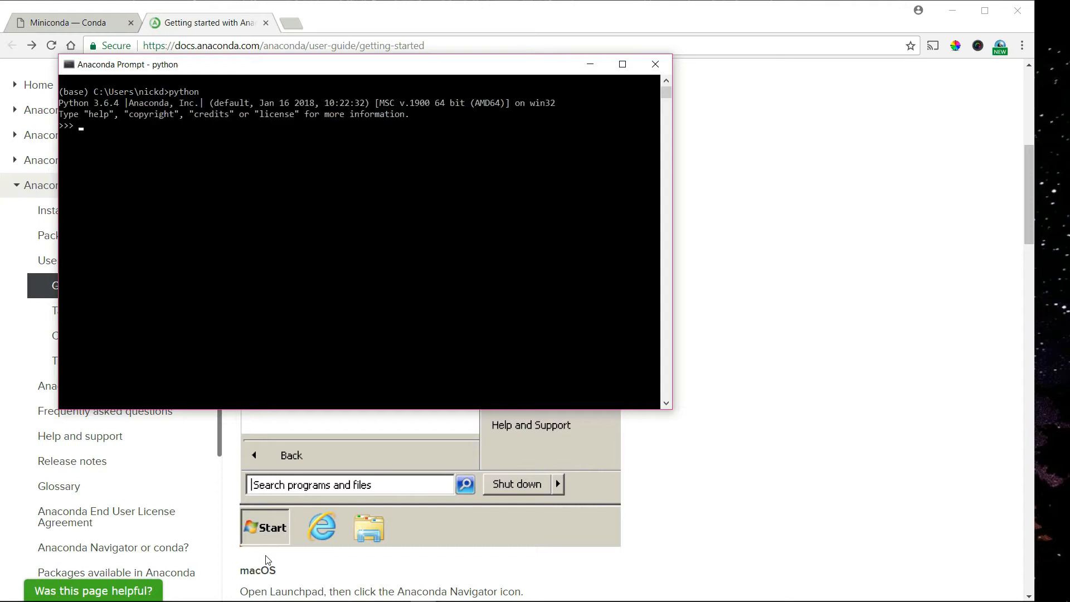
Test Python by printing the string 'boss!!!! it works'.
{"action": "type", "text": "print('boss it works"}
{"action": "key", "text": "Left"}
{"action": "key", "text": "Left"}
{"action": "key", "text": "Left"}
{"action": "key", "text": "Left"}
{"action": "key", "text": "Left"}
{"action": "key", "text": "Left"}
{"action": "key", "text": "Left"}
{"action": "key", "text": "Left"}
{"action": "key", "text": "Left"}
{"action": "type", "text": "!!!!'("}
{"action": "key", "text": "BackSpace"}
{"action": "type", "text": ")"}
{"action": "key", "text": "Return"}
Try to import pandas as pd and numpy as np in the interpreter.
{"action": "type", "text": "import"}
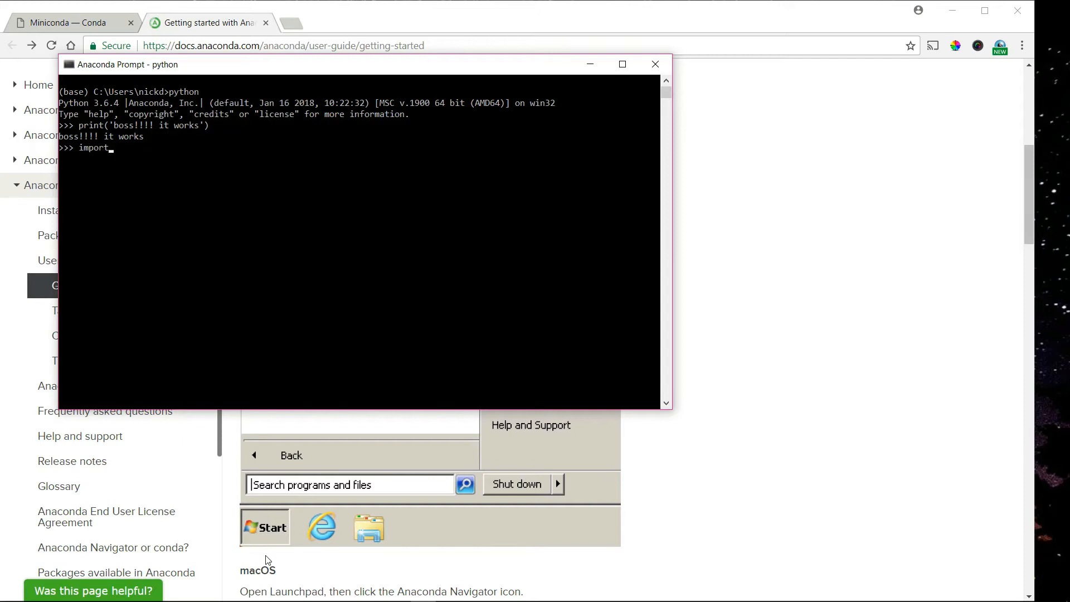
{"action": "type", "text": " pandas as pd"}
{"action": "key", "text": "Return"}
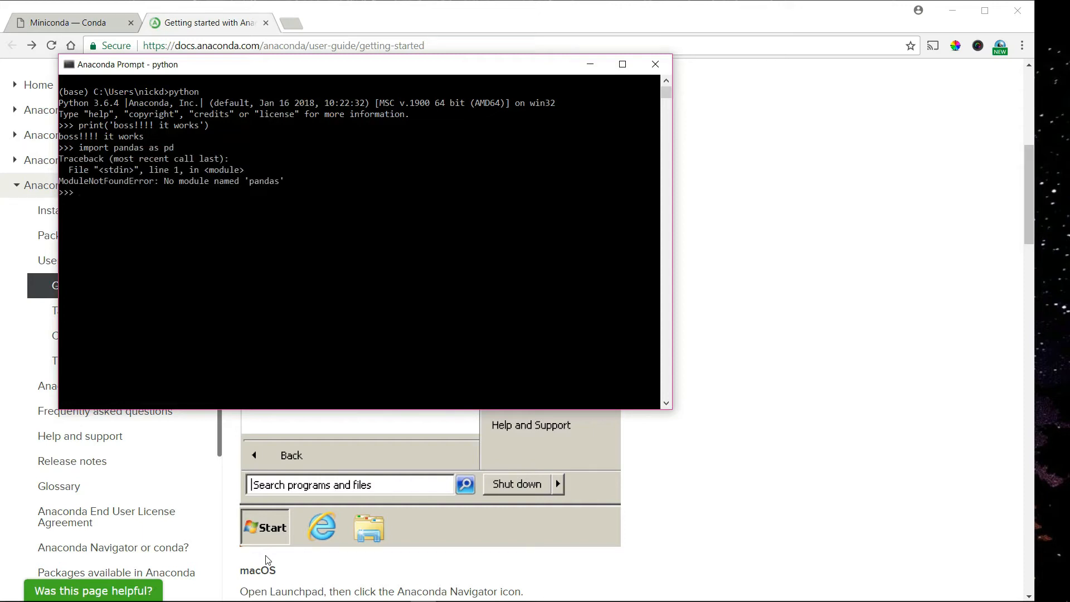
{"action": "type", "text": "import pa"}
{"action": "key", "text": "BackSpace"}
{"action": "type", "text": "numpy as np"}
{"action": "key", "text": "Return"}
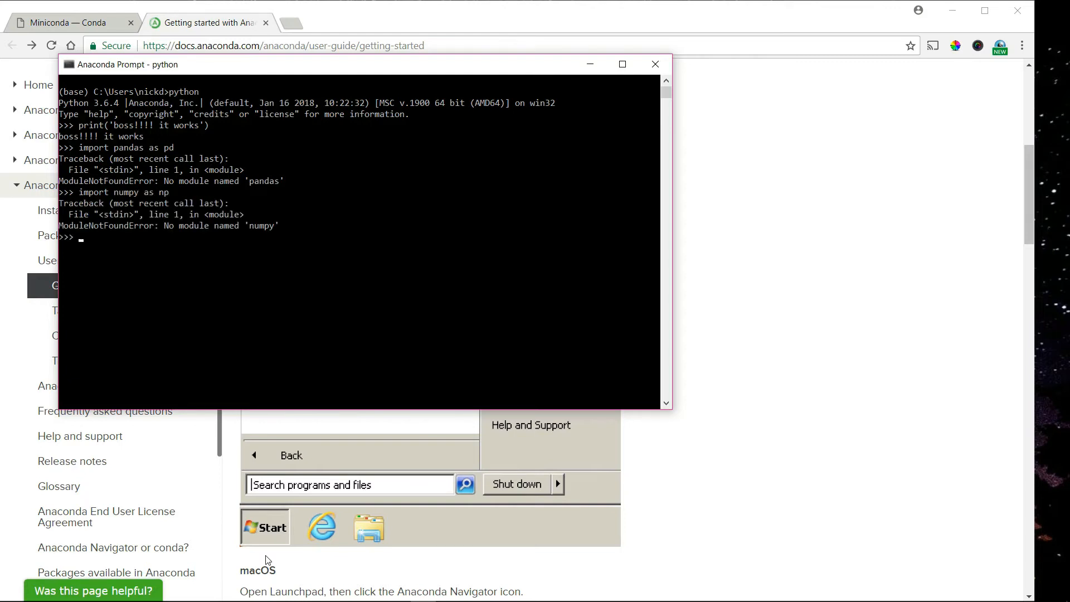
Try to import matplotlib as plt, and exit the Python interpreter with exit().
{"action": "type", "text": "import matplotlib as plt"}
{"action": "key", "text": "Return"}
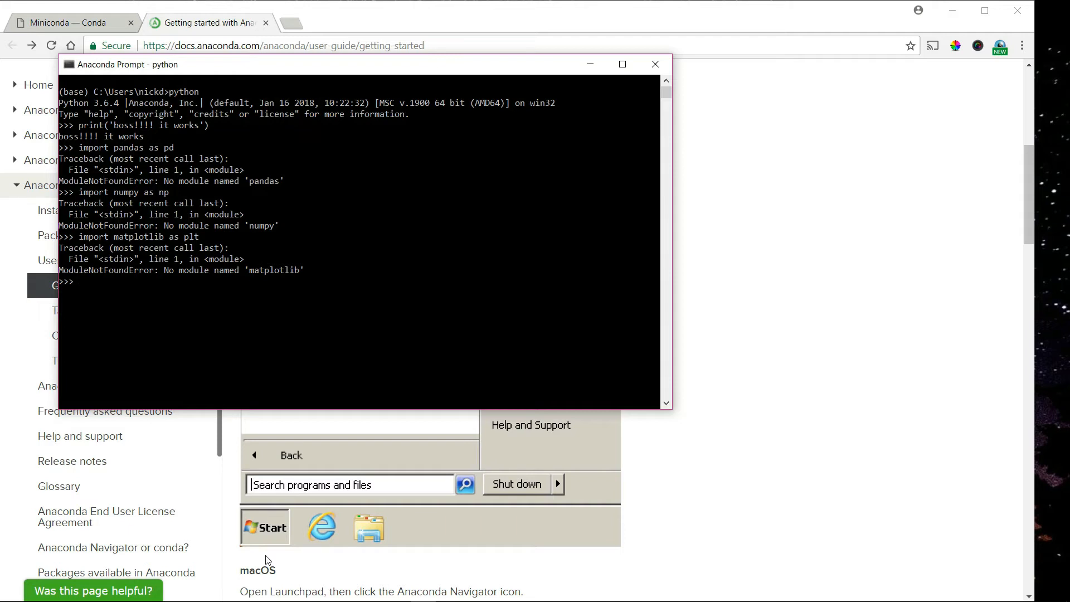
{"action": "type", "text": "exit()"}
{"action": "key", "text": "Return"}
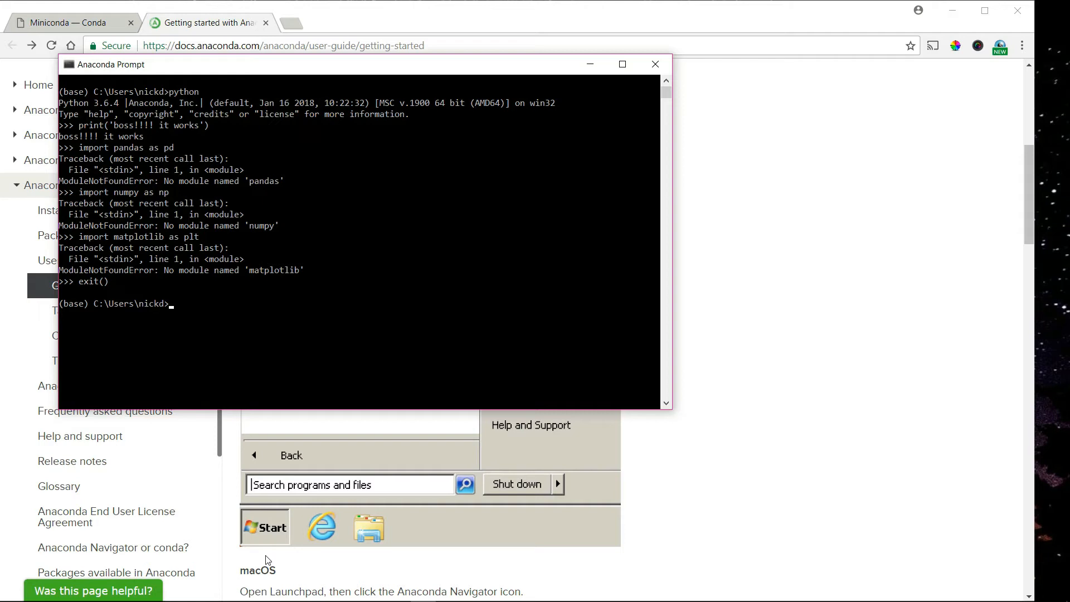
Switch to the browser, search for "conda install pandas" and open the anaconda.org/anaconda/pandas package page.
{"action": "left_click", "coordinate": [311, 46]}
{"action": "type", "text": "conda"}
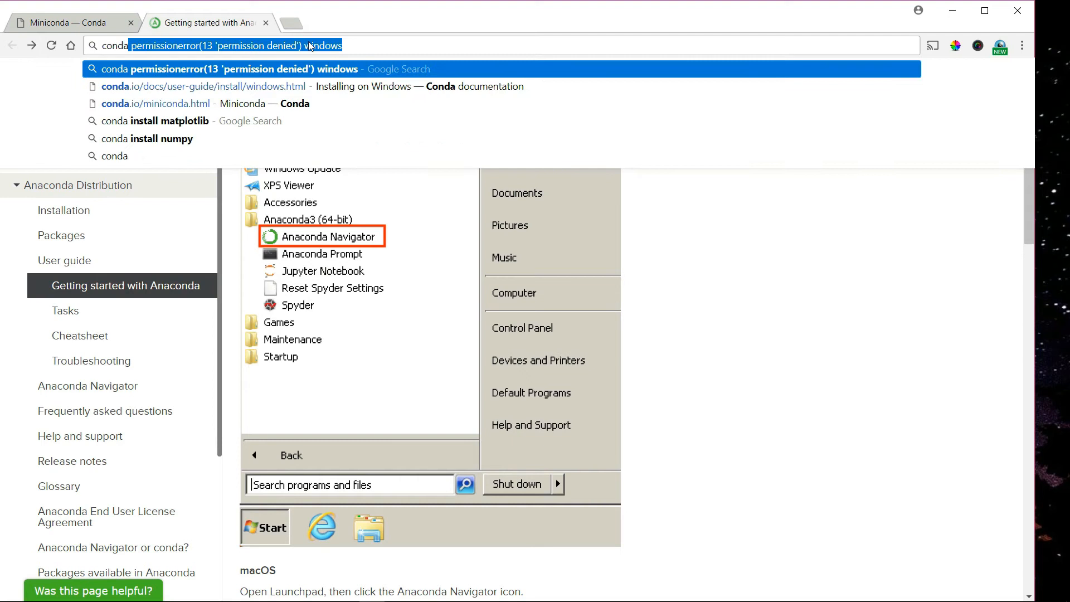
{"action": "type", "text": " inst"}
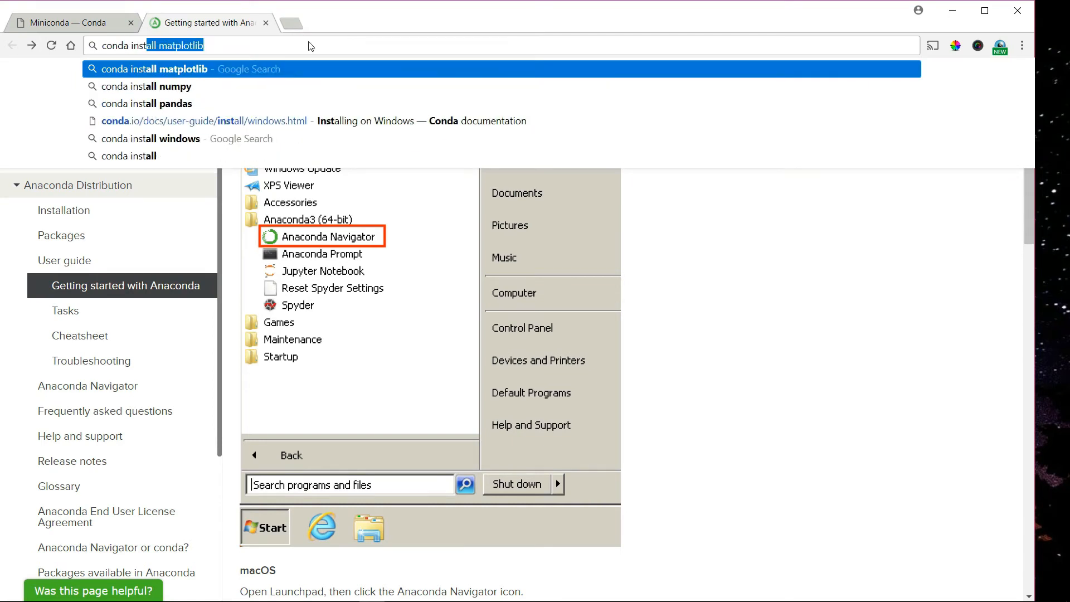
{"action": "key", "text": "Down"}
{"action": "key", "text": "Down"}
{"action": "key", "text": "Return"}
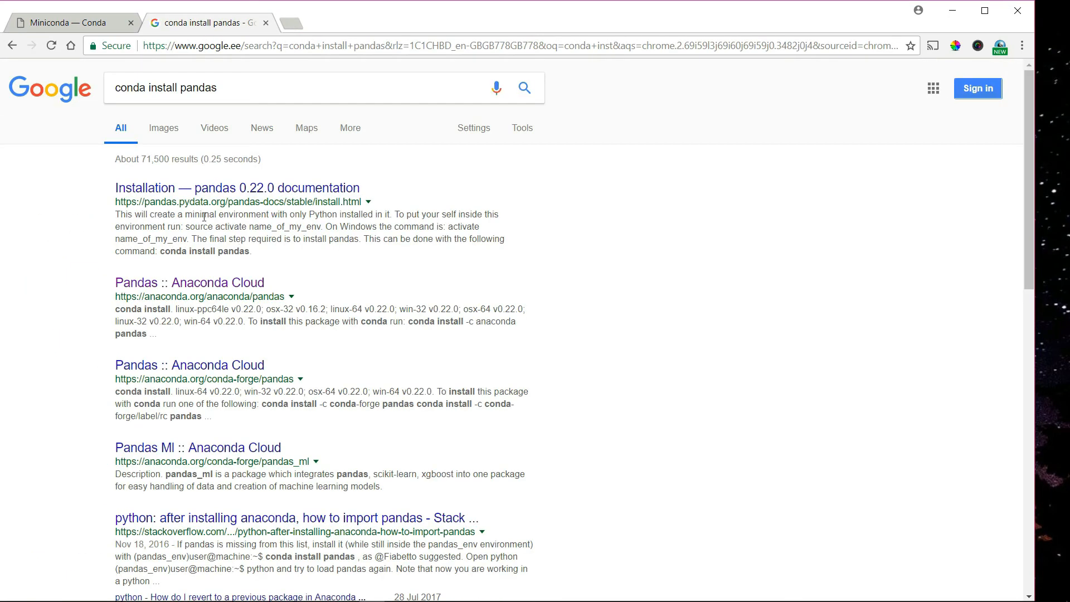
{"action": "left_click", "coordinate": [201, 282]}
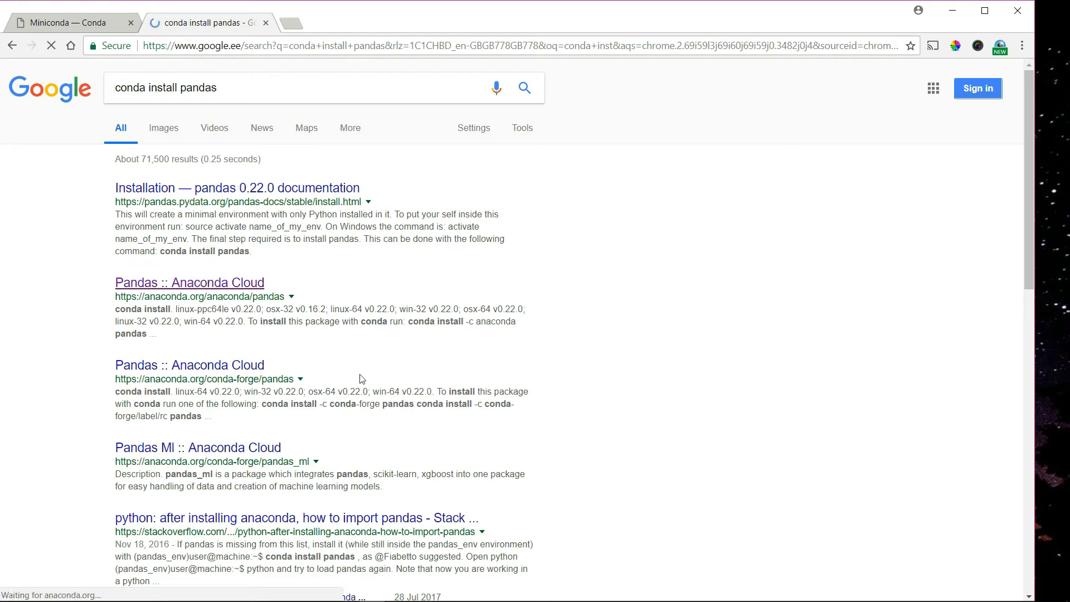
Copy the command "conda install -c anaconda pandas" and run it in the Anaconda Prompt, agreeing to proceed with the installation.
{"action": "left_click_drag", "start_coordinate": [392, 568], "coordinate": [181, 563]}
{"action": "key", "text": "ctrl+c"}
{"action": "left_click", "coordinate": [425, 591]}
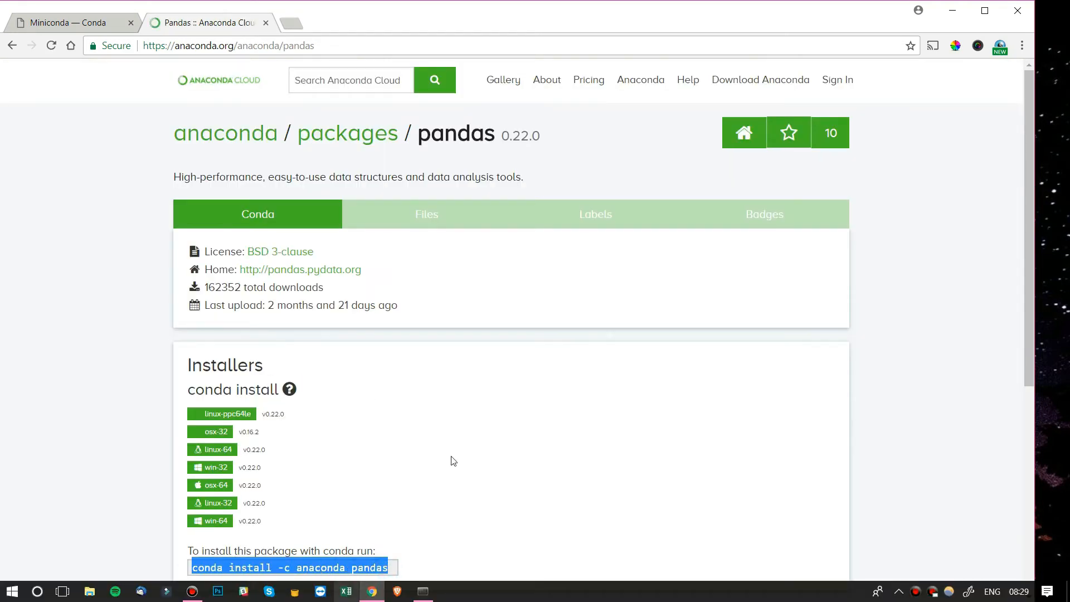
{"action": "key", "text": "ctrl+v"}
{"action": "key", "text": "Return"}
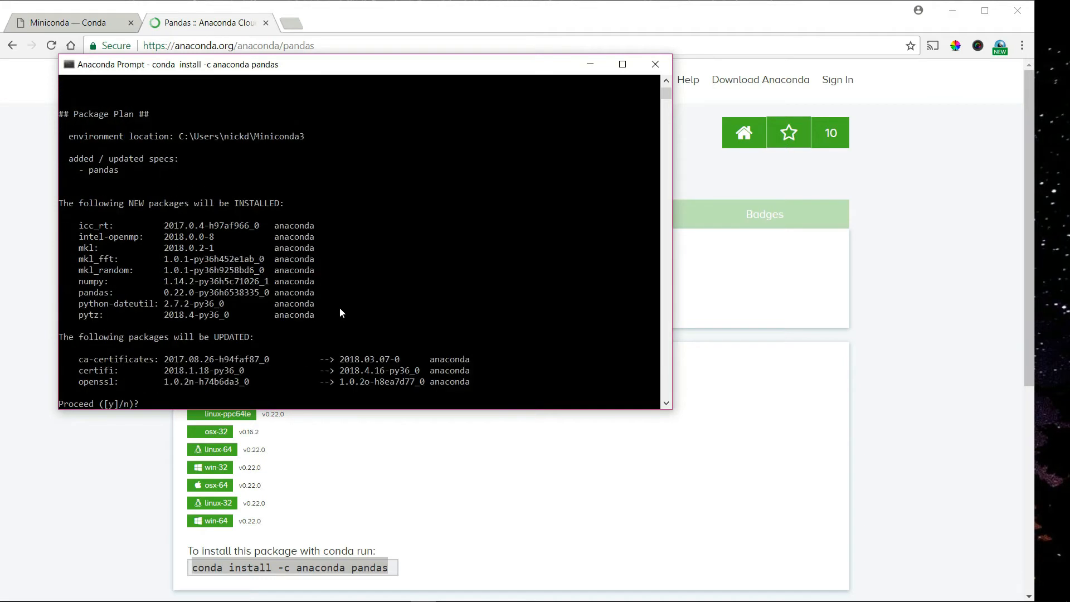
{"action": "type", "text": "y"}
{"action": "key", "text": "Return"}
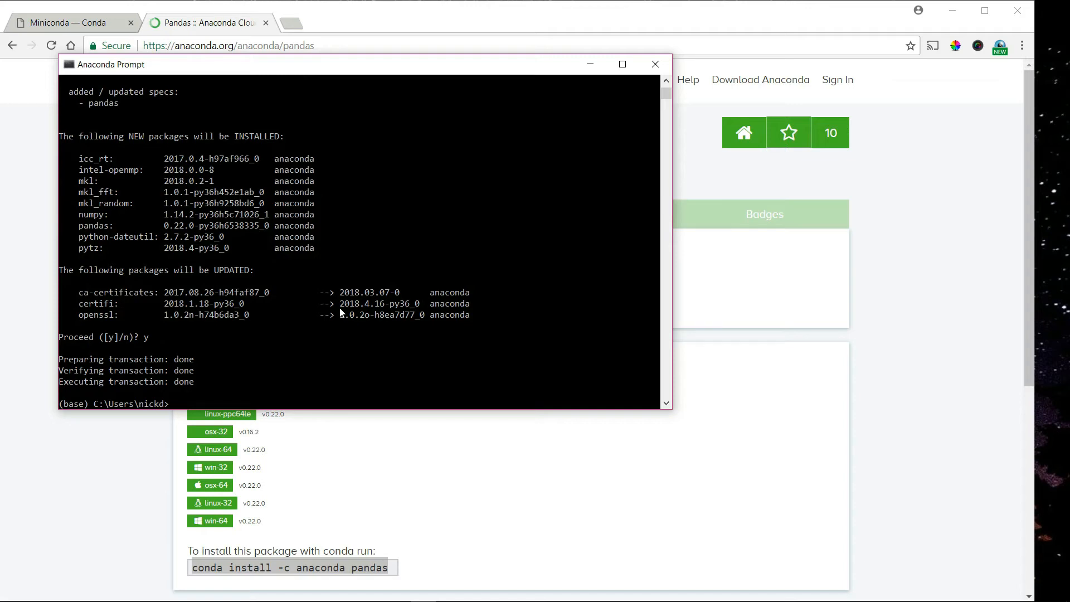
Return to the browser and search the web for "conda install numpy".
{"action": "left_click", "coordinate": [433, 451]}
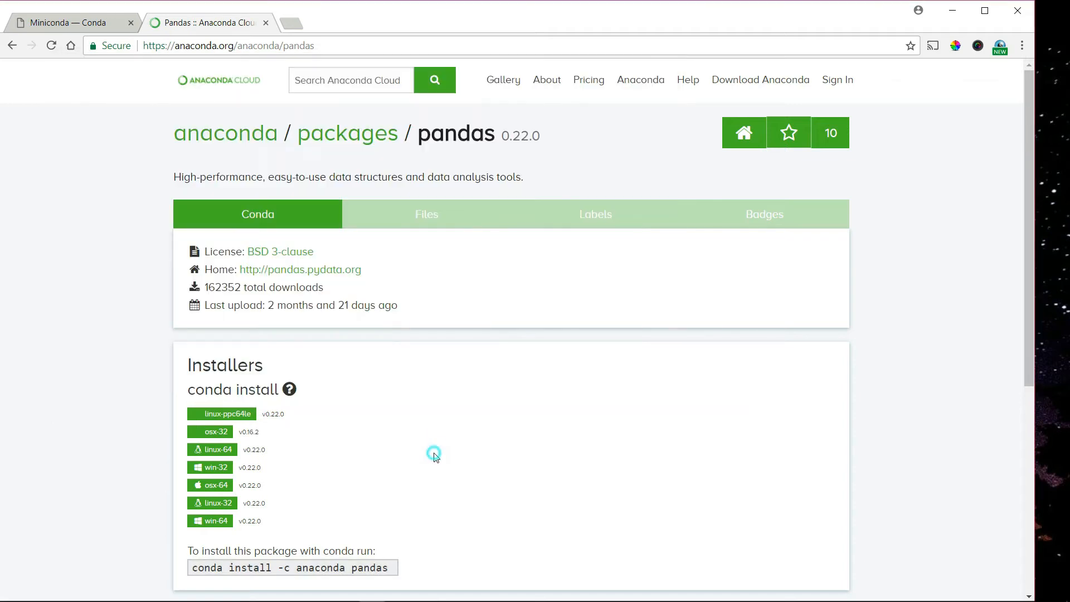
{"action": "left_click", "coordinate": [228, 46]}
{"action": "type", "text": "conda inst"}
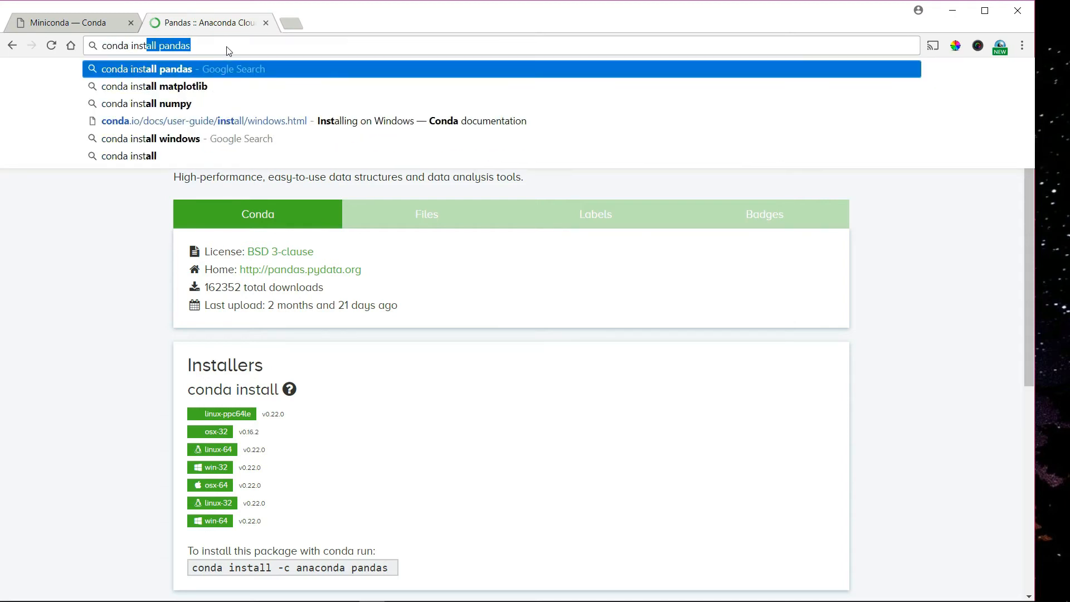
{"action": "key", "text": "Down"}
{"action": "key", "text": "Down"}
{"action": "key", "text": "Return"}
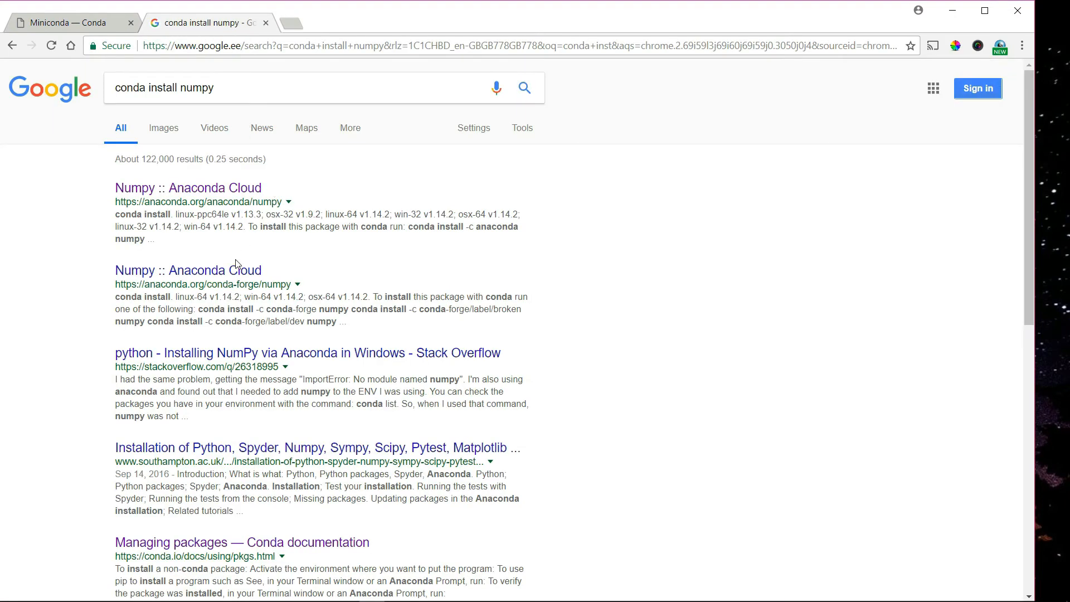
Open the anaconda.org/anaconda/numpy package page, copy "conda install -c anaconda numpy" and run it in the Anaconda Prompt.
{"action": "left_click", "coordinate": [226, 190]}
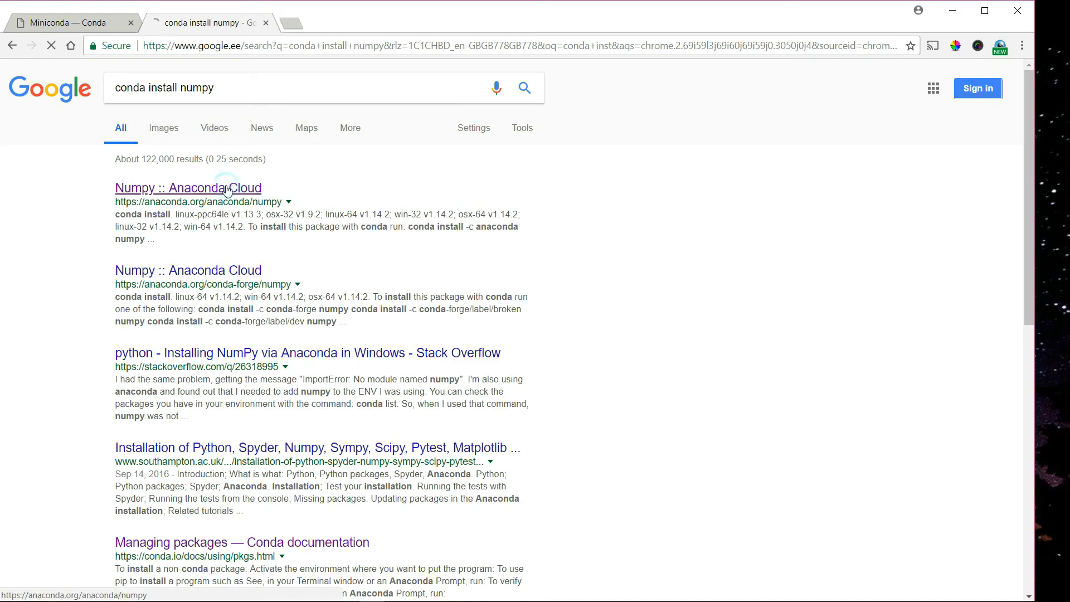
{"action": "scroll", "coordinate": [334, 462], "scroll_direction": "down", "scroll_amount": 2}
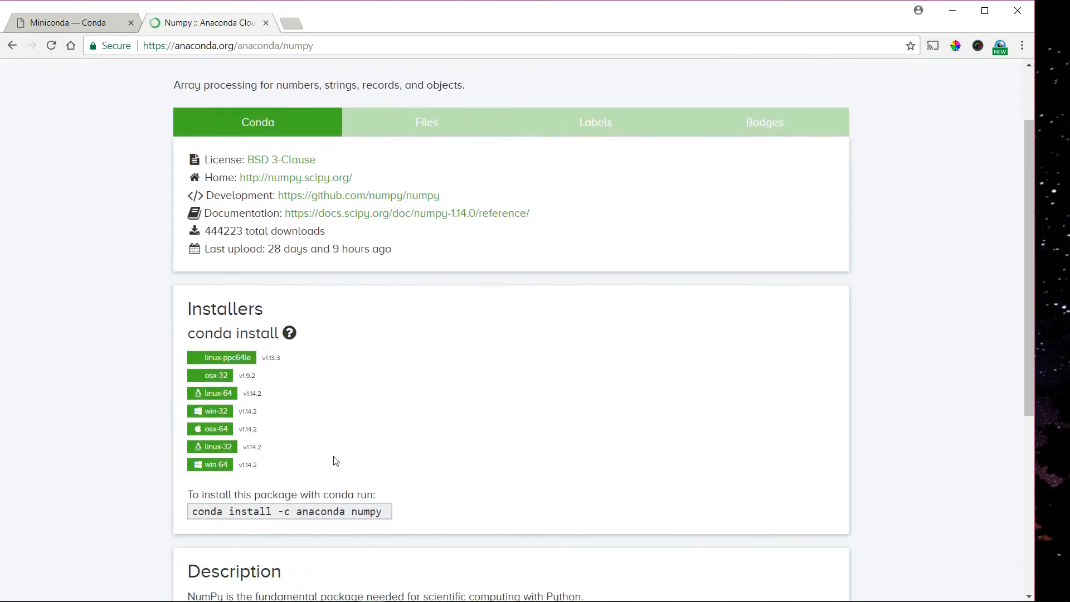
{"action": "left_click_drag", "start_coordinate": [386, 489], "coordinate": [189, 489]}
{"action": "key", "text": "ctrl+c"}
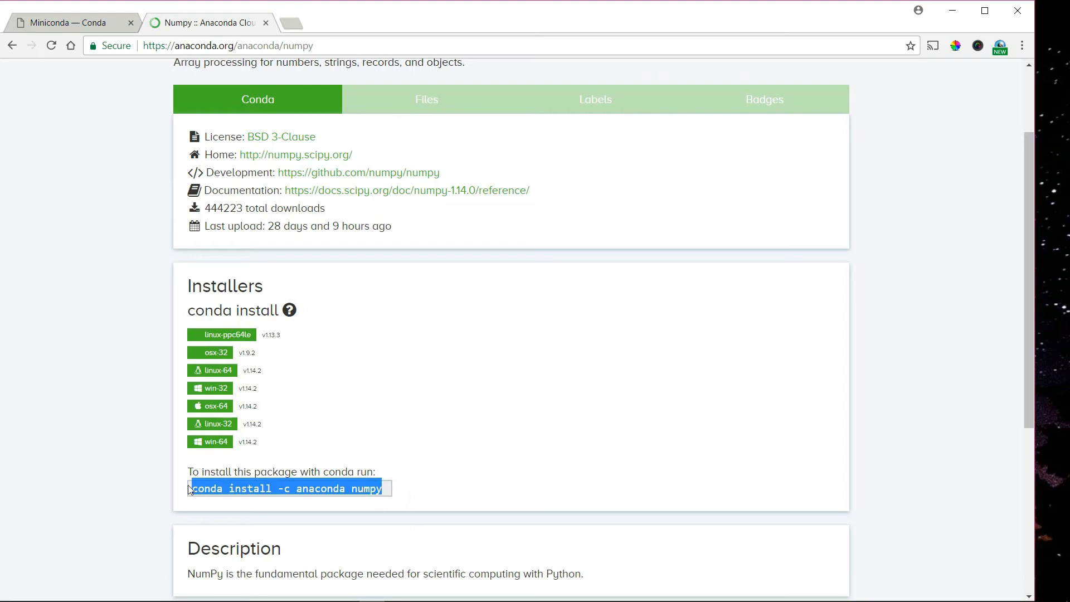
{"action": "key", "text": "alt+Tab"}
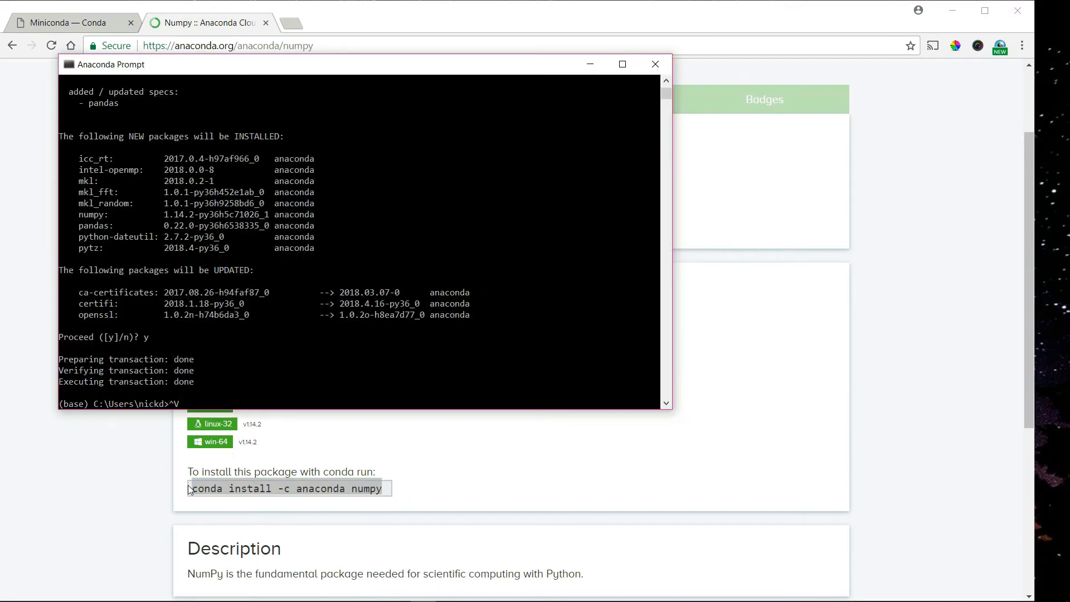
{"action": "key", "text": "ctrl+v"}
{"action": "key", "text": "Return"}
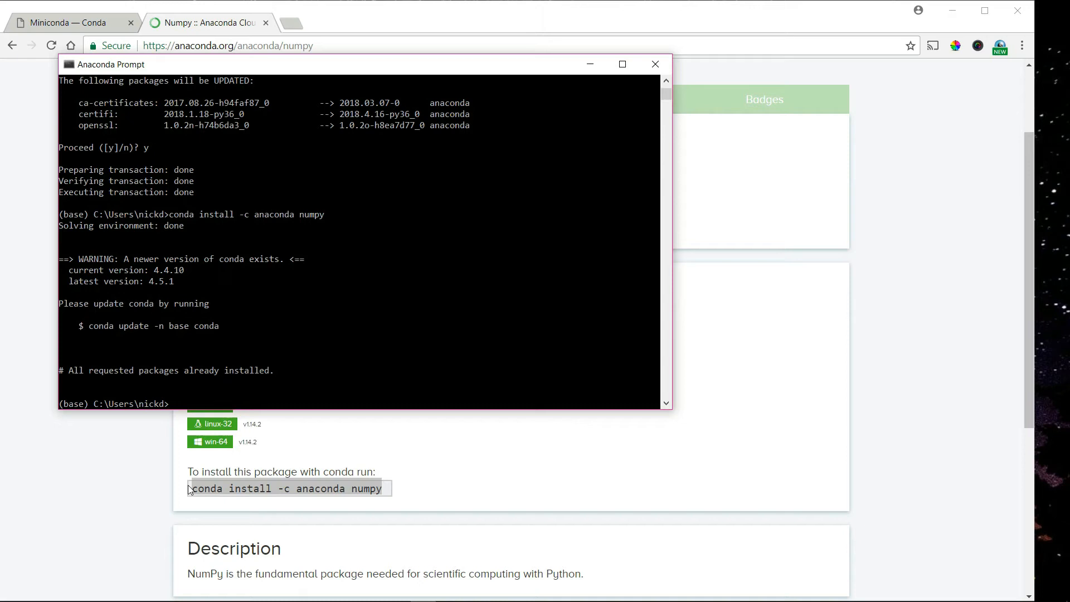
Return to the browser, search for "conda install matplotlib" and open the anaconda.org/conda-forge/matplotlib package page.
{"action": "left_click", "coordinate": [188, 485]}
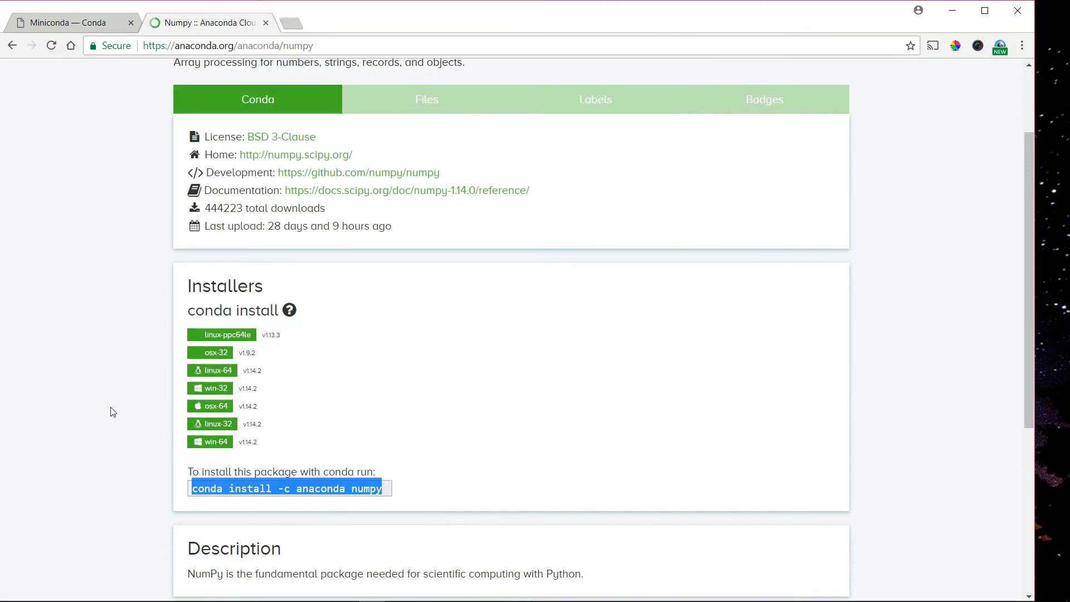
{"action": "left_click", "coordinate": [202, 50]}
{"action": "type", "text": "conda install"}
{"action": "key", "text": "Down"}
{"action": "key", "text": "Down"}
{"action": "key", "text": "Return"}
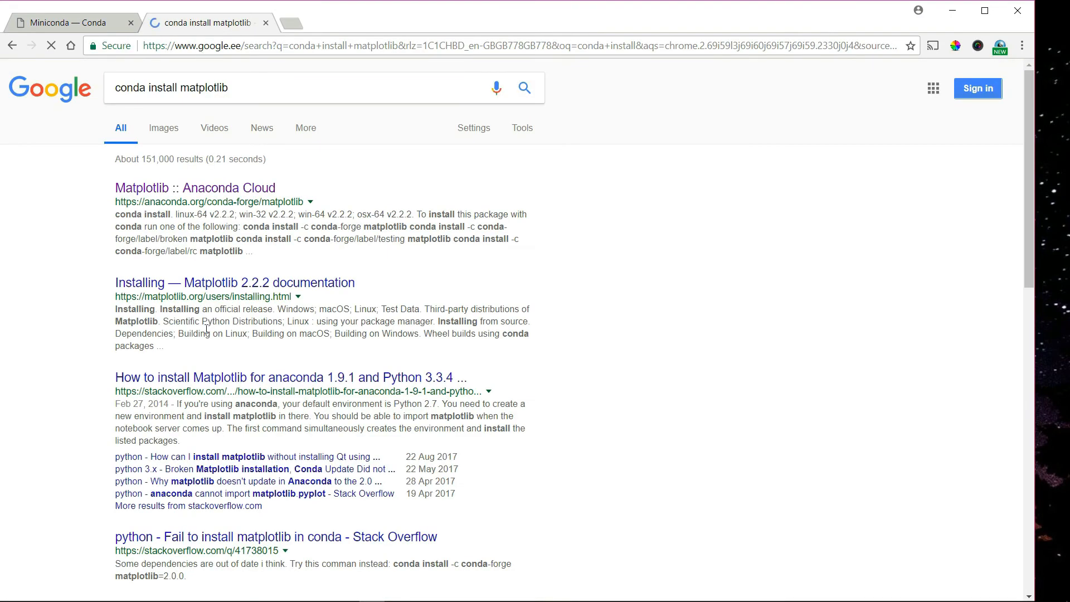
{"action": "left_click", "coordinate": [201, 189]}
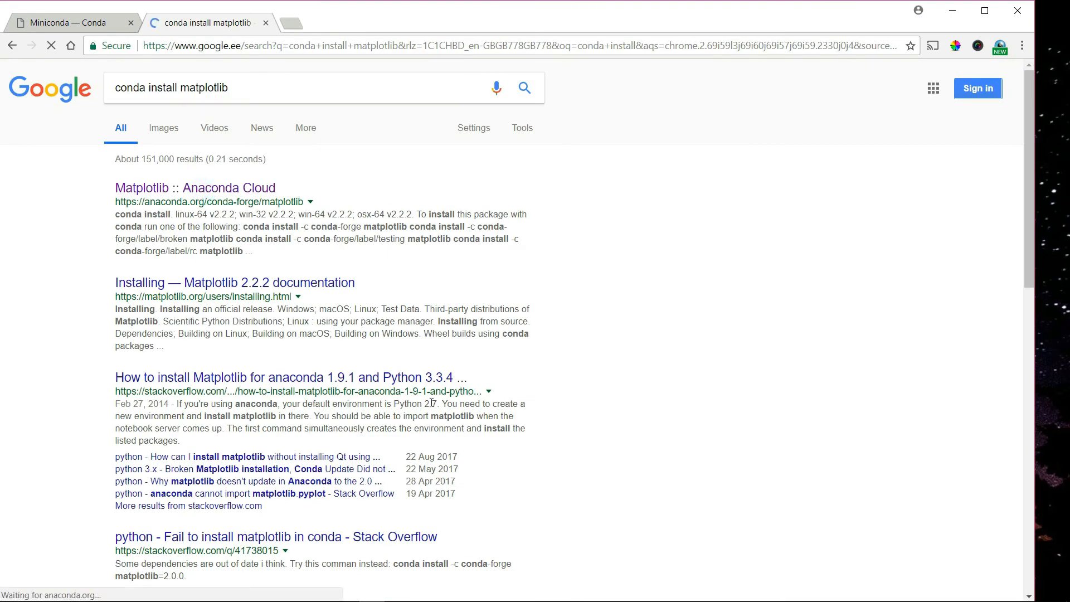
Copy the command "conda install -c conda-forge matplotlib" and run it in the Anaconda Prompt, agreeing to proceed with the installation.
{"action": "scroll", "coordinate": [352, 570], "scroll_direction": "down", "scroll_amount": 2}
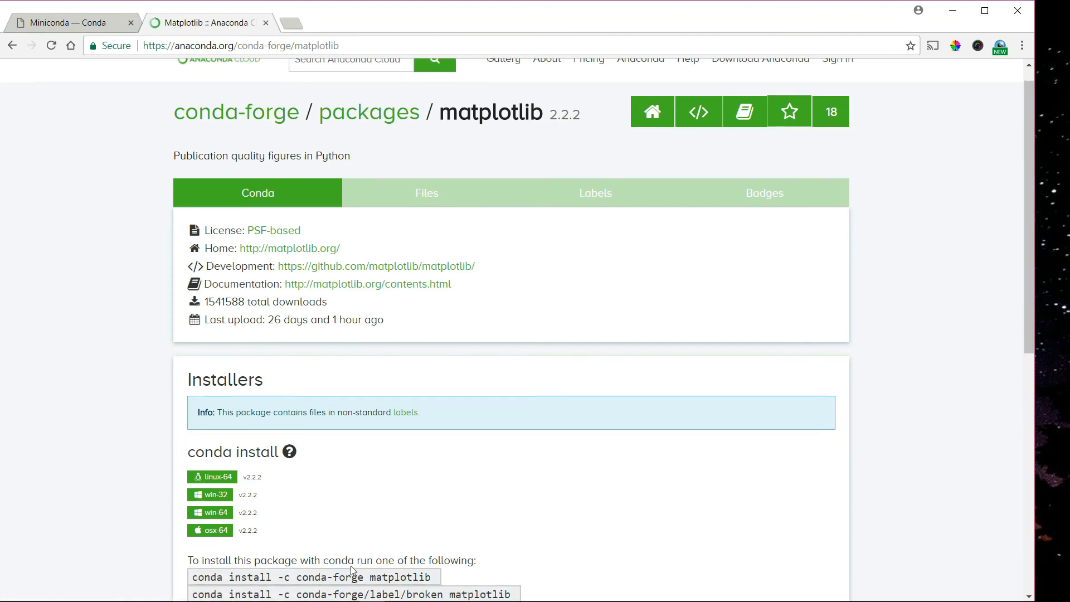
{"action": "scroll", "coordinate": [352, 570], "scroll_direction": "down", "scroll_amount": 2}
{"action": "left_click", "coordinate": [433, 479]}
{"action": "left_click_drag", "start_coordinate": [432, 479], "coordinate": [191, 485]}
{"action": "key", "text": "ctrl+c"}
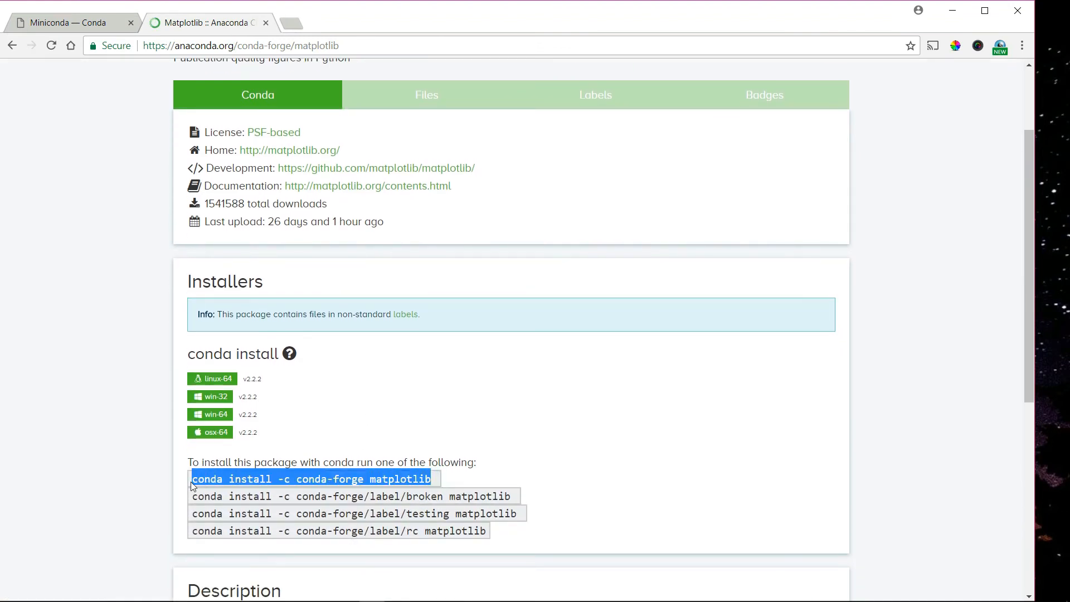
{"action": "key", "text": "alt+Tab"}
{"action": "key", "text": "ctrl+v"}
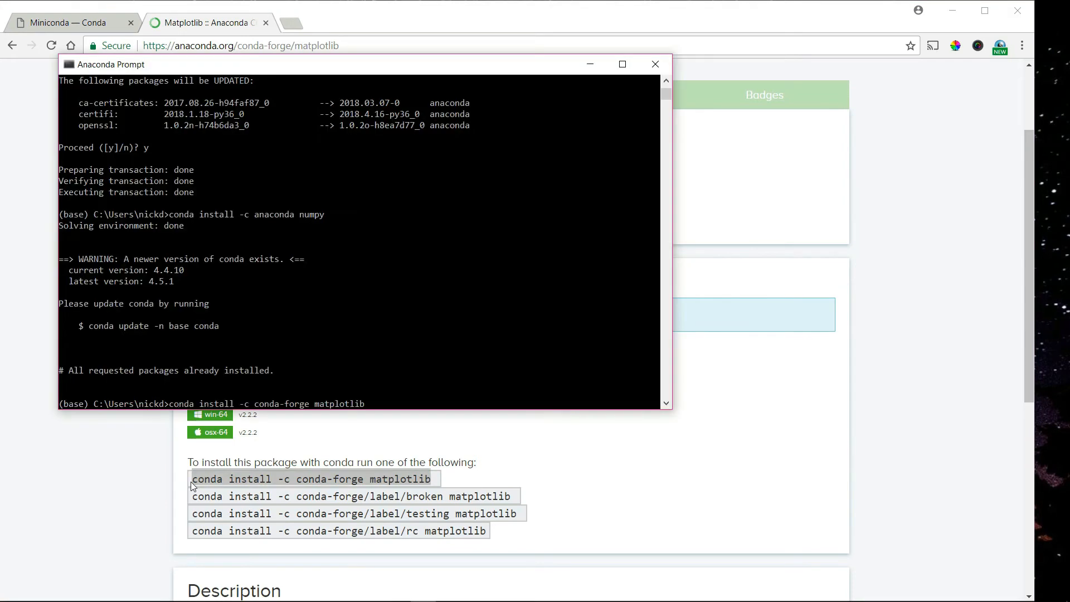
{"action": "key", "text": "Return"}
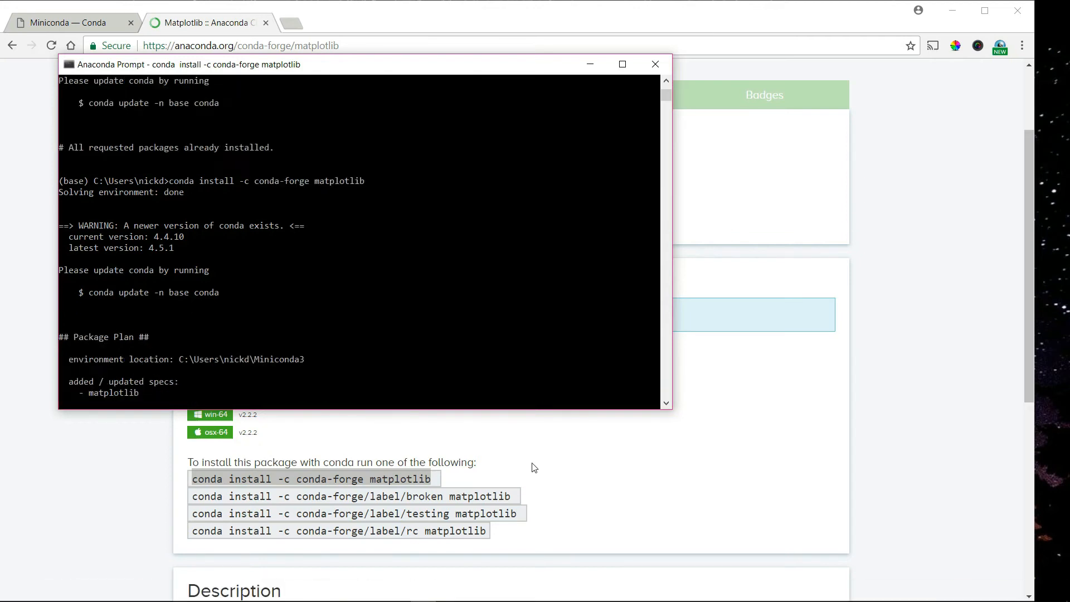
{"action": "type", "text": "y"}
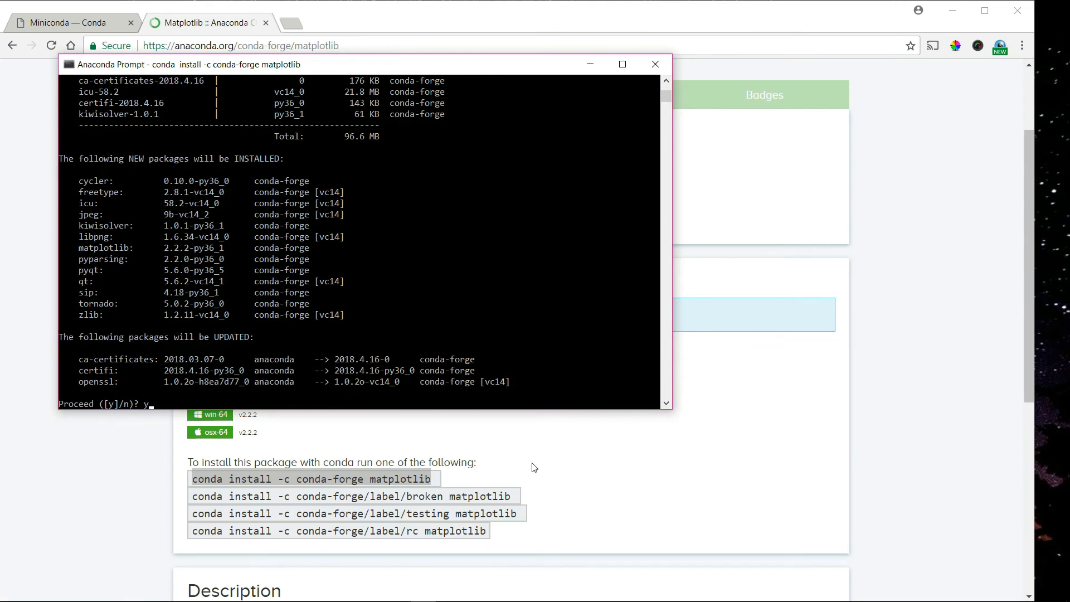
{"action": "key", "text": "Return"}
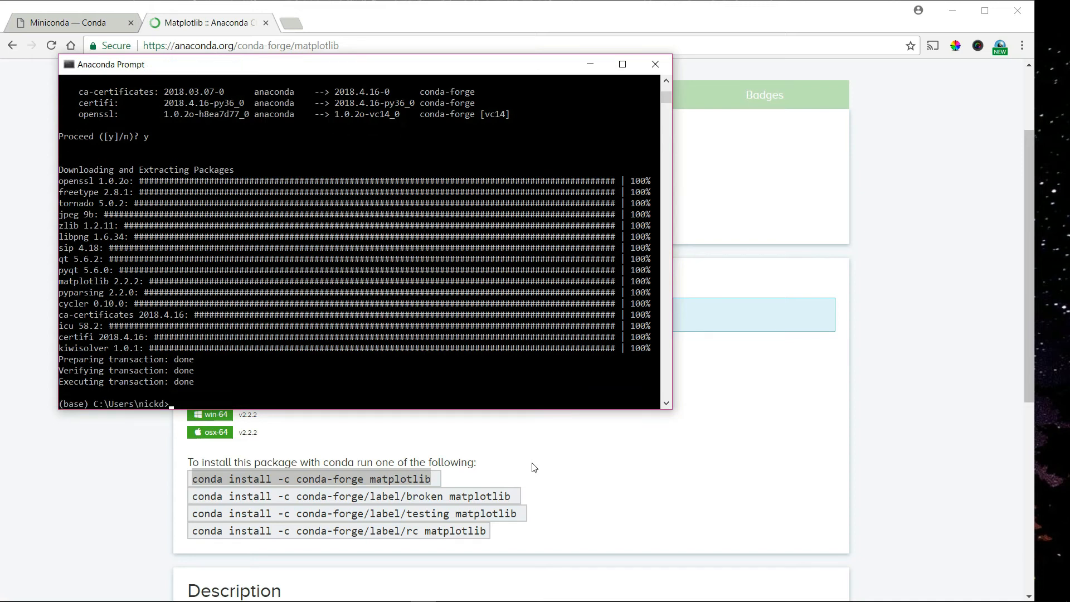
Start the Python interpreter and import pandas as pd and numpy as np.
{"action": "type", "text": "python"}
{"action": "key", "text": "Return"}
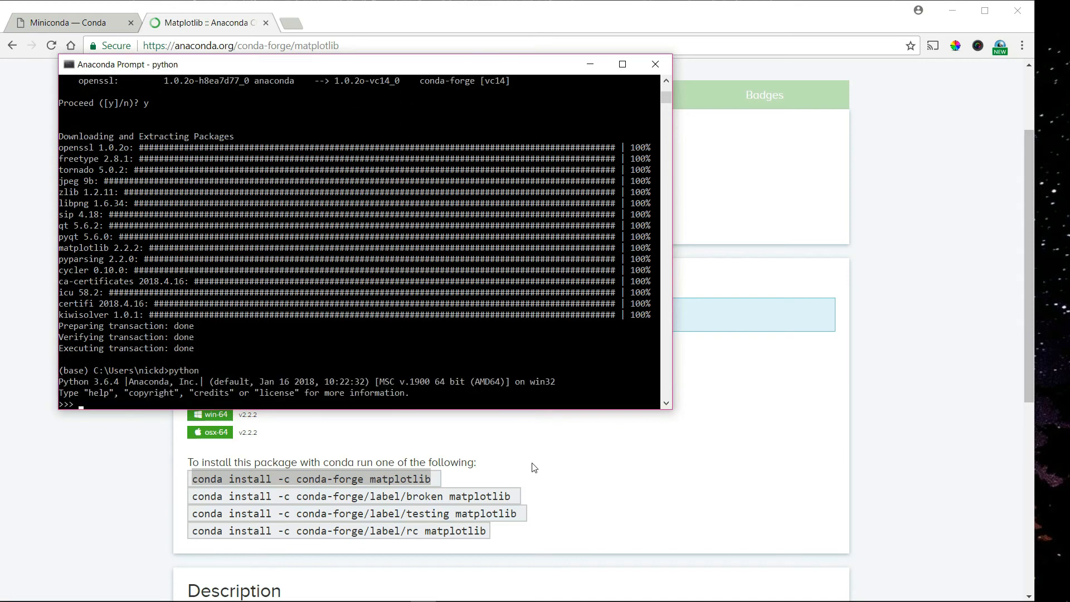
{"action": "type", "text": "import pana"}
{"action": "key", "text": "BackSpace"}
{"action": "type", "text": "das as pd"}
{"action": "key", "text": "Return"}
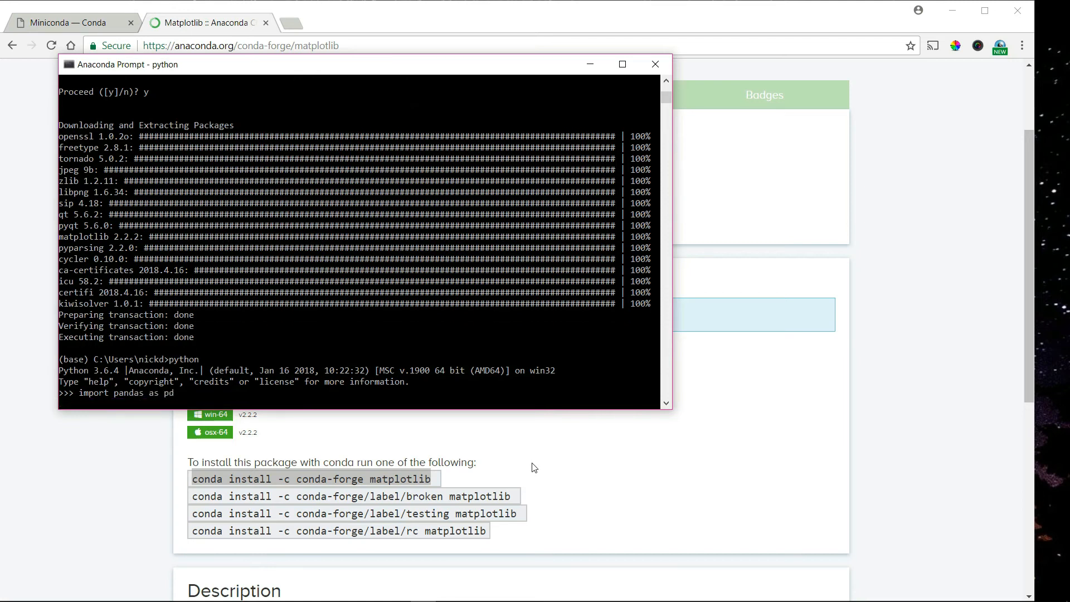
{"action": "type", "text": "import numpy as np"}
{"action": "key", "text": "Return"}
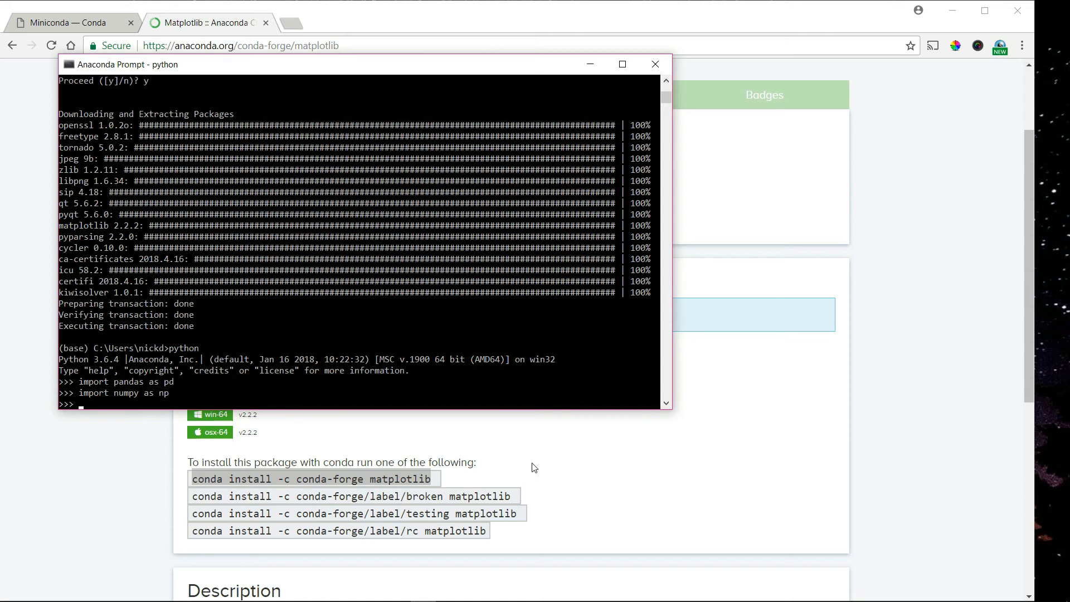
Import matplotlib as plt and leave the Python interpreter with exit().
{"action": "type", "text": "import matplotlib as plt"}
{"action": "key", "text": "Return"}
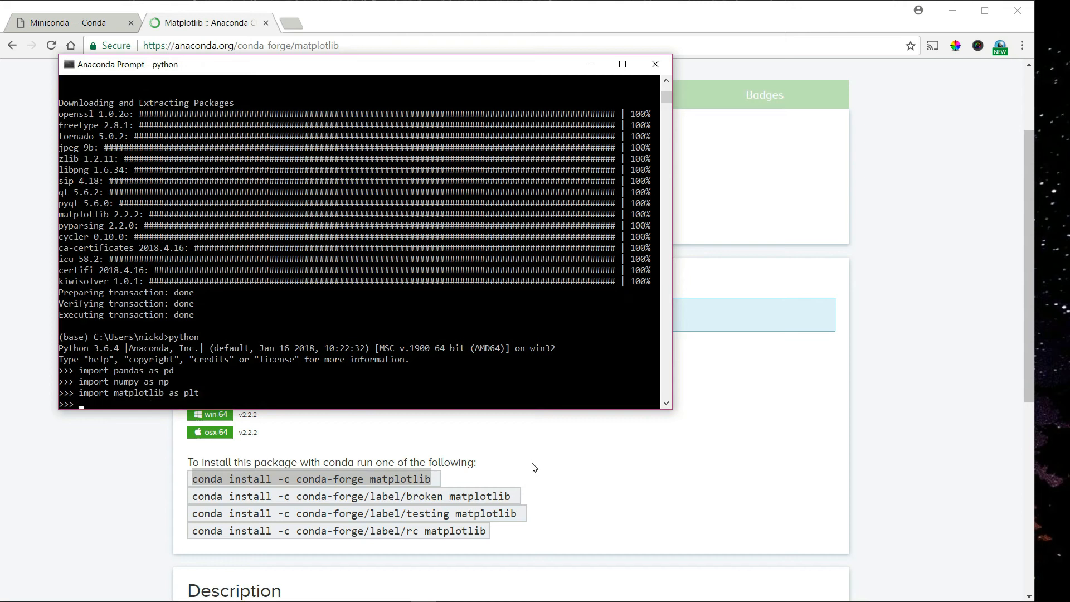
{"action": "type", "text": "exit()"}
{"action": "key", "text": "Return"}
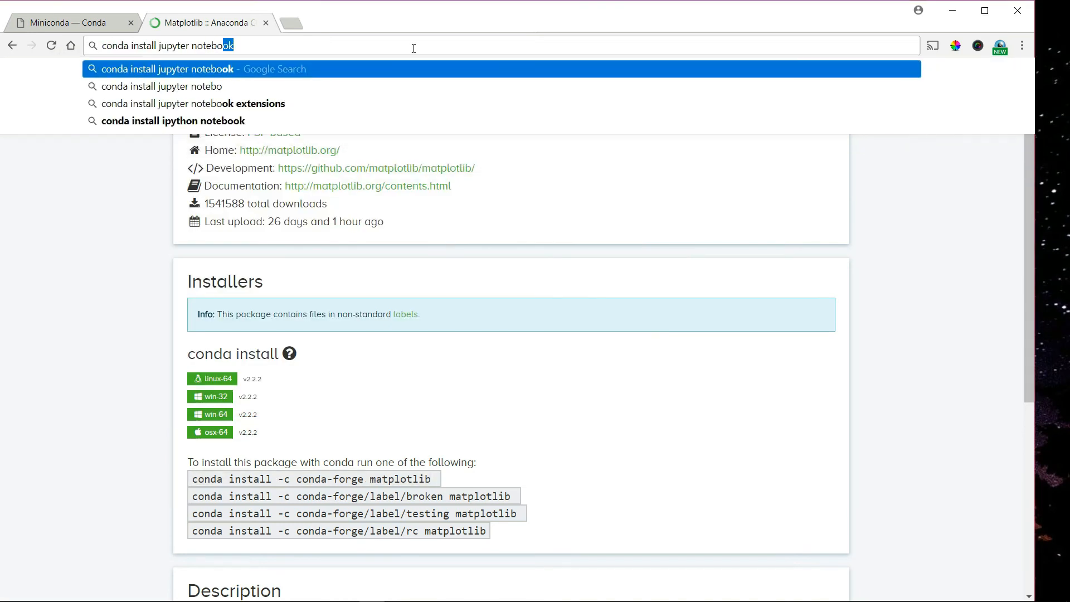
Search the web in the browser for "conda install jupyter notebook" and open the anaconda.org/anaconda/notebook package page.
{"action": "type", "text": "ook"}
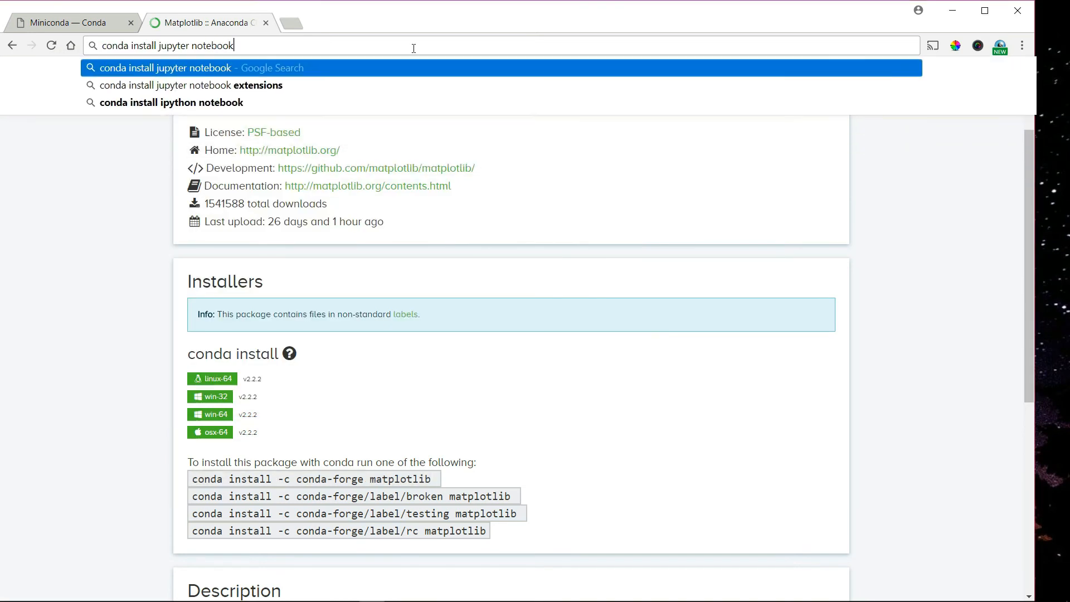
{"action": "key", "text": "Return"}
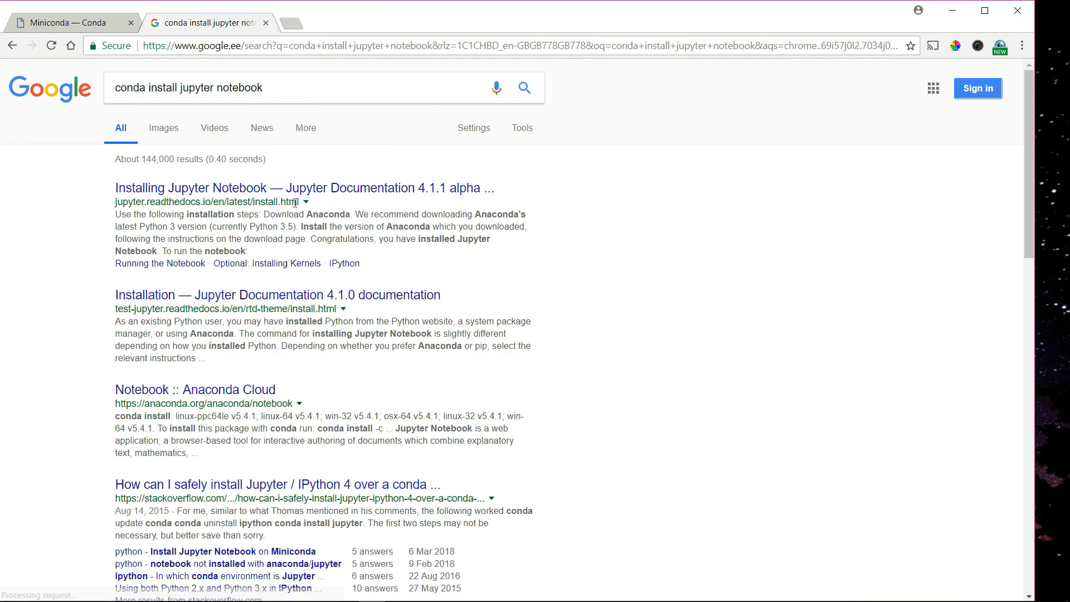
{"action": "left_click", "coordinate": [213, 391]}
Copy the command "conda install -c anaconda notebook" and run it in the Anaconda Prompt, agreeing to proceed with the installation.
{"action": "scroll", "coordinate": [286, 455], "scroll_direction": "down", "scroll_amount": 2}
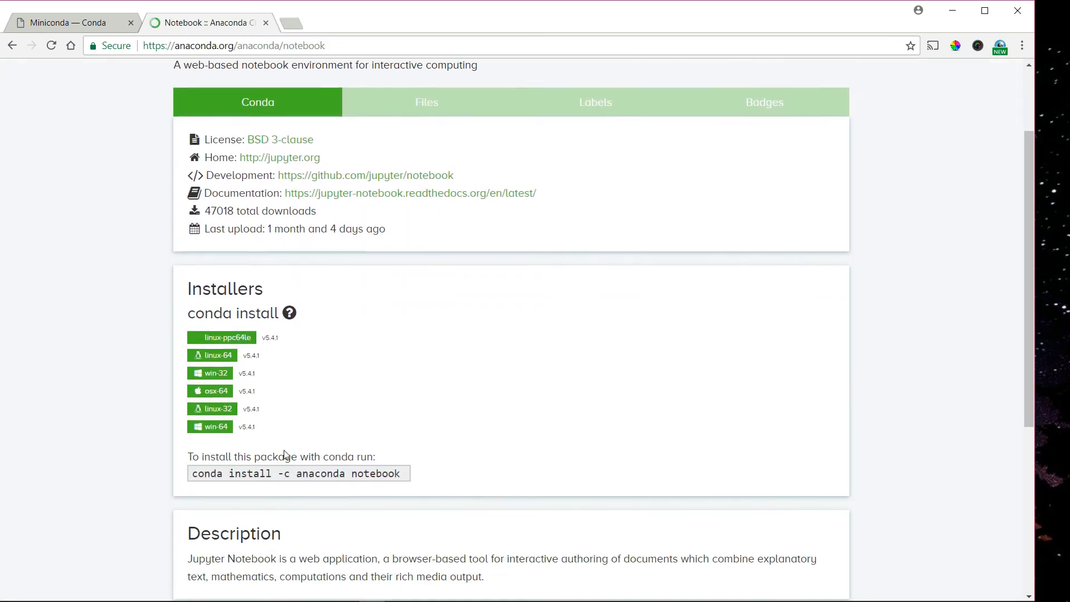
{"action": "left_click_drag", "start_coordinate": [194, 460], "coordinate": [400, 464]}
{"action": "key", "text": "ctrl+c"}
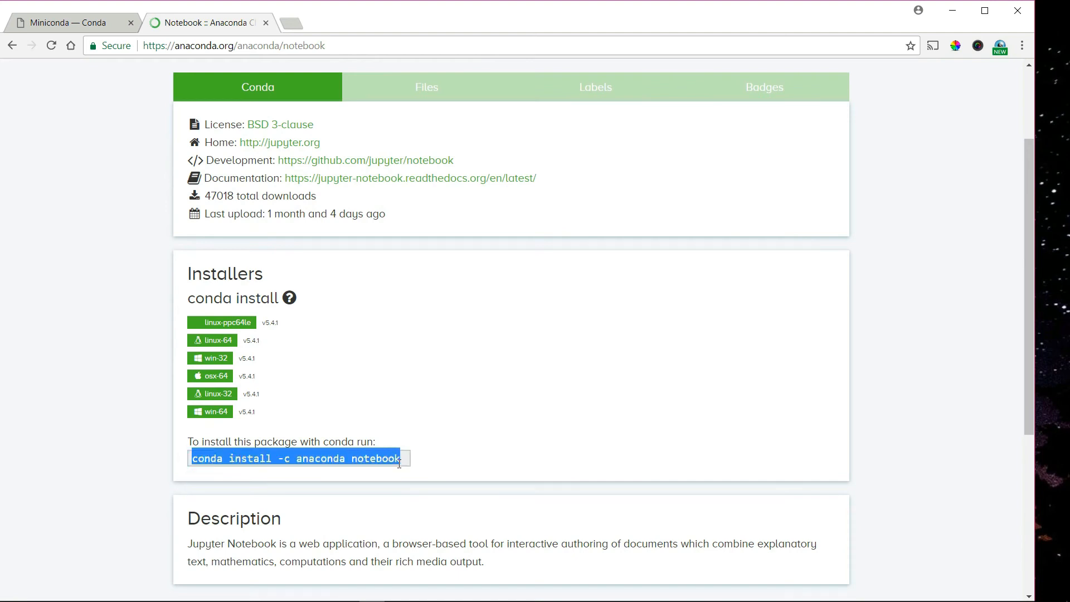
{"action": "key", "text": "alt+Tab"}
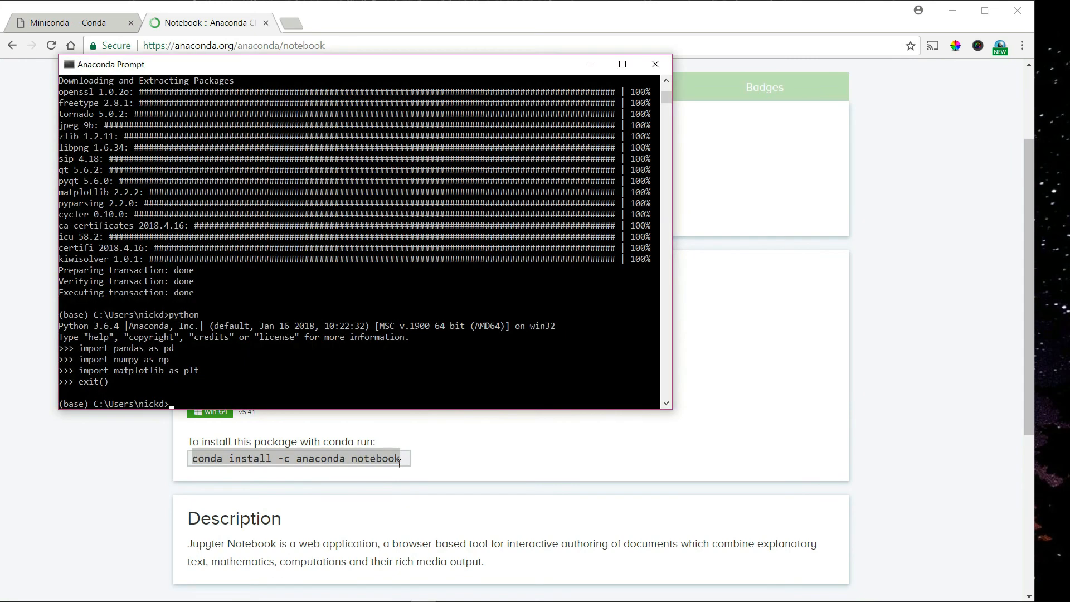
{"action": "key", "text": "ctrl+v"}
{"action": "key", "text": "Return"}
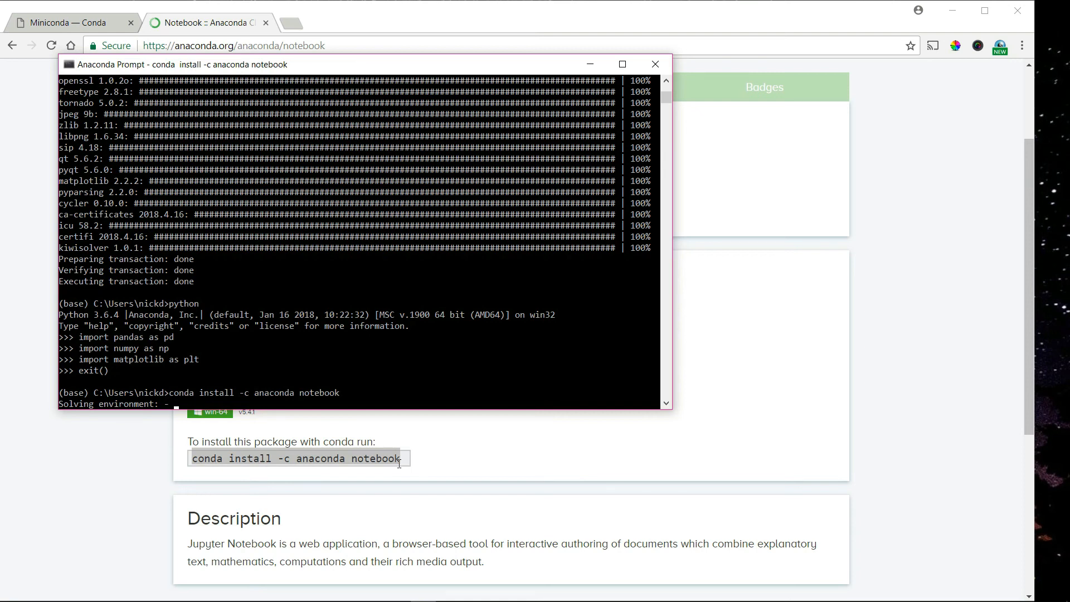
{"action": "type", "text": "y"}
{"action": "key", "text": "Return"}
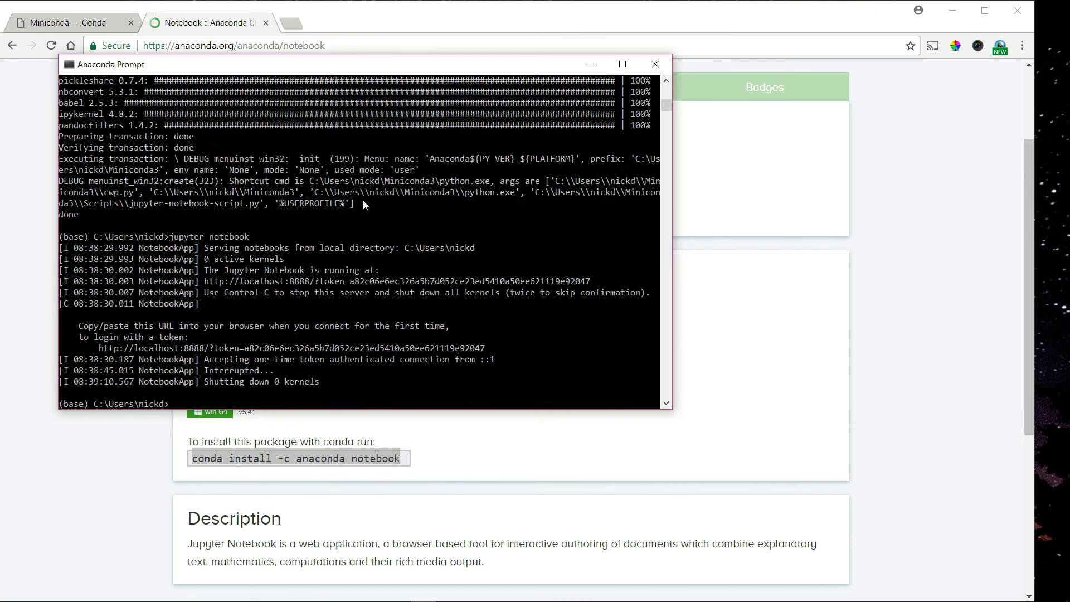
Run "jupyter notebook" again in the Anaconda Prompt and look through the Jupyter file list in the browser.
{"action": "key", "text": "Up"}
{"action": "key", "text": "Return"}
{"action": "key", "text": "alt+Tab"}
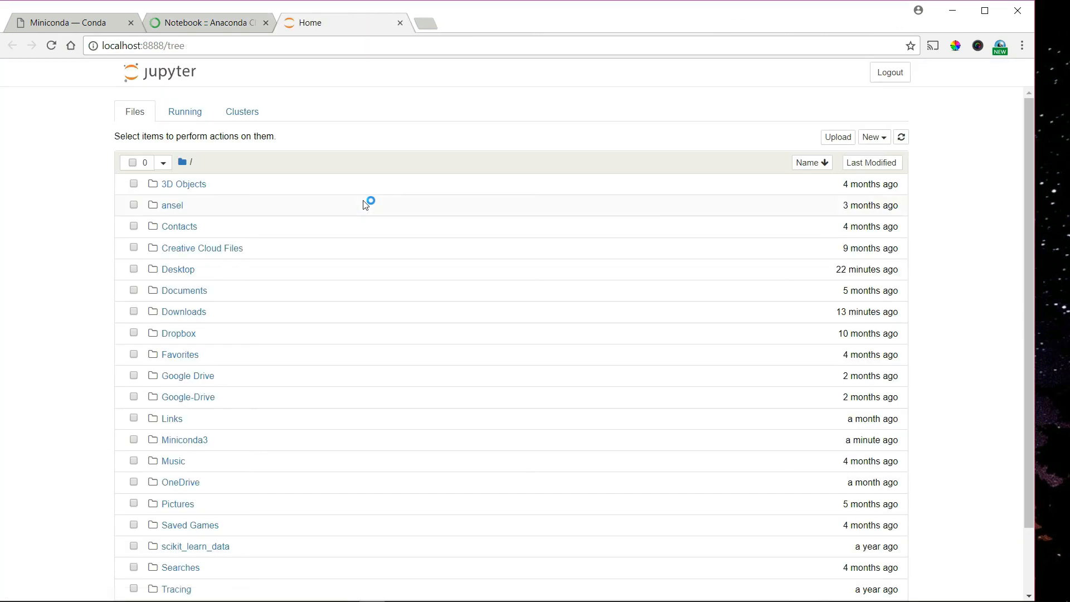
{"action": "scroll", "coordinate": [365, 205], "scroll_direction": "down", "scroll_amount": 2}
{"action": "scroll", "coordinate": [365, 205], "scroll_direction": "up", "scroll_amount": 2}
{"action": "scroll", "coordinate": [365, 205], "scroll_direction": "down", "scroll_amount": 2}
{"action": "scroll", "coordinate": [366, 205], "scroll_direction": "up", "scroll_amount": 2}
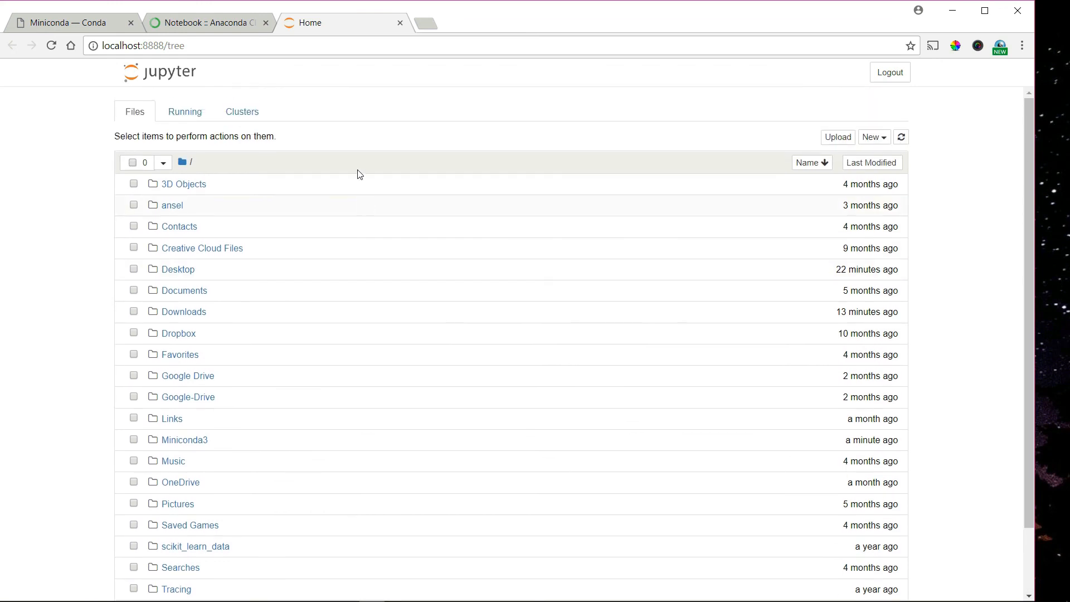